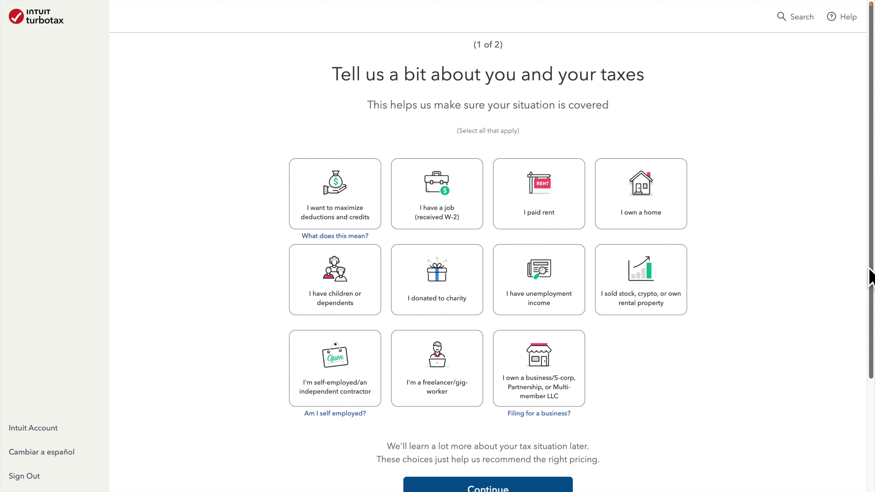
- Describe the tax situation as self-employed/independent contractor and continue to the next question
scroll(871, 277, "down", 1)
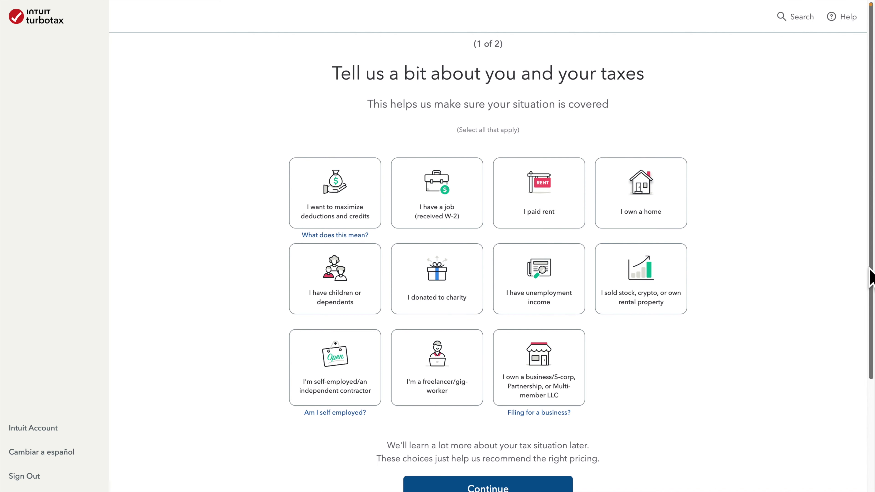
scroll(872, 278, "down", 1)
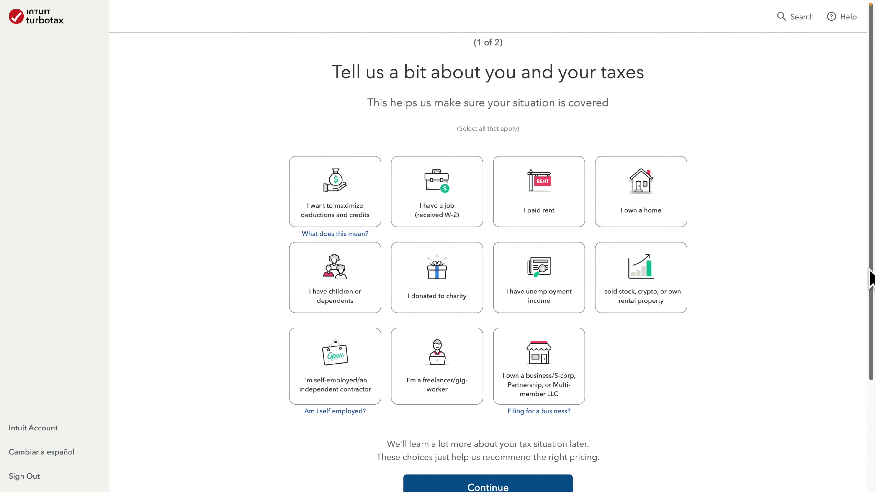
scroll(871, 279, "down", 1)
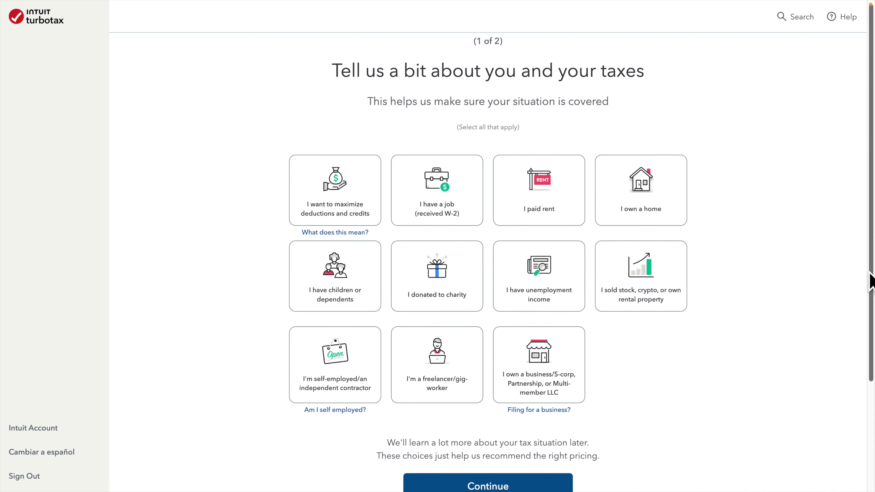
scroll(872, 281, "down", 1)
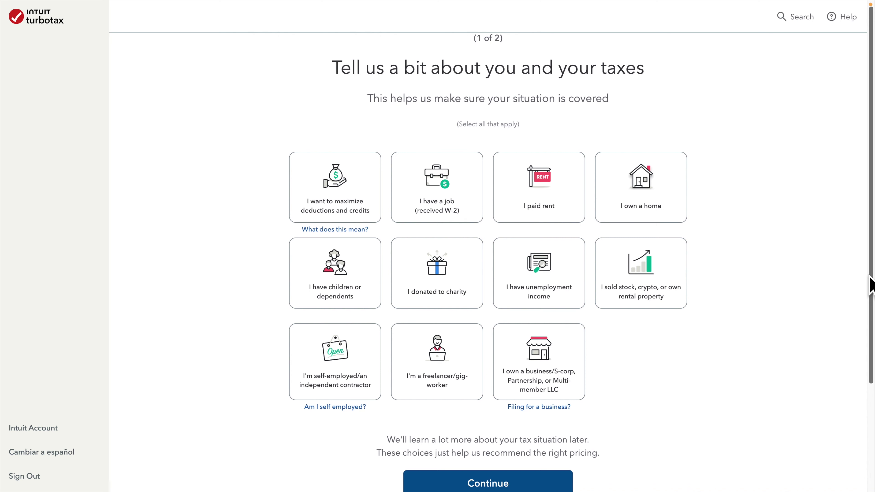
scroll(871, 286, "down", 1)
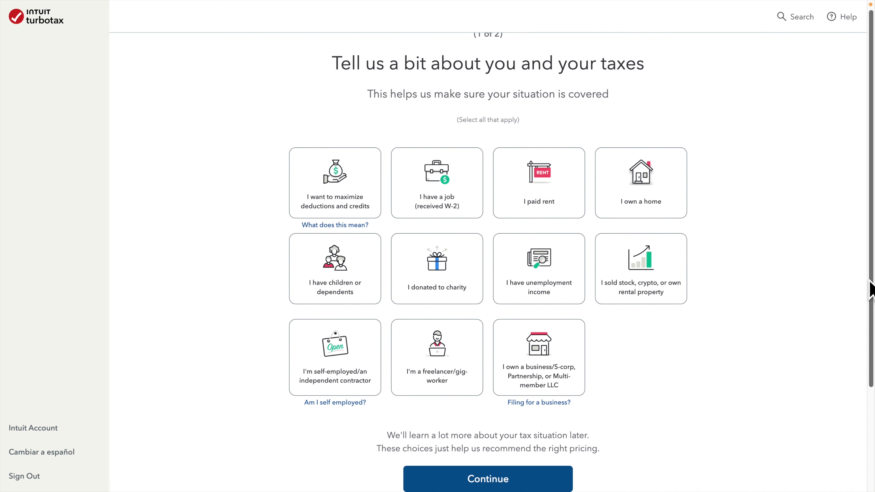
left_click_drag(870, 282, 871, 306)
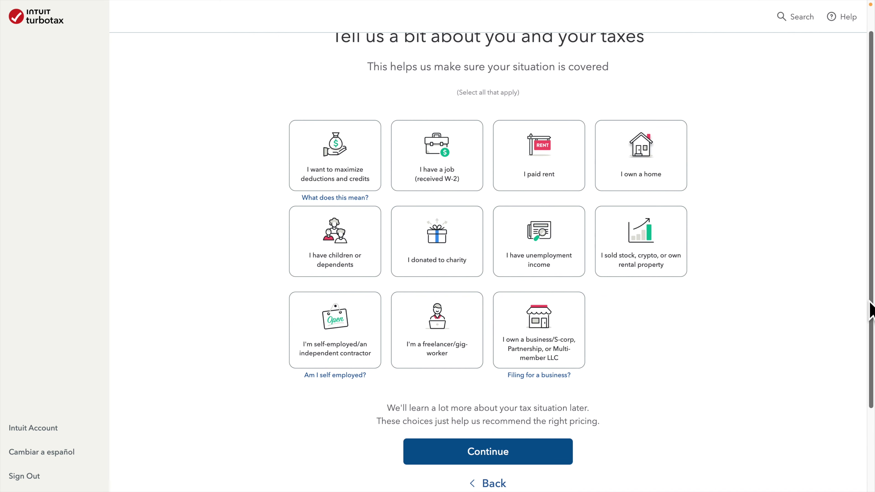
left_click_drag(872, 309, 871, 315)
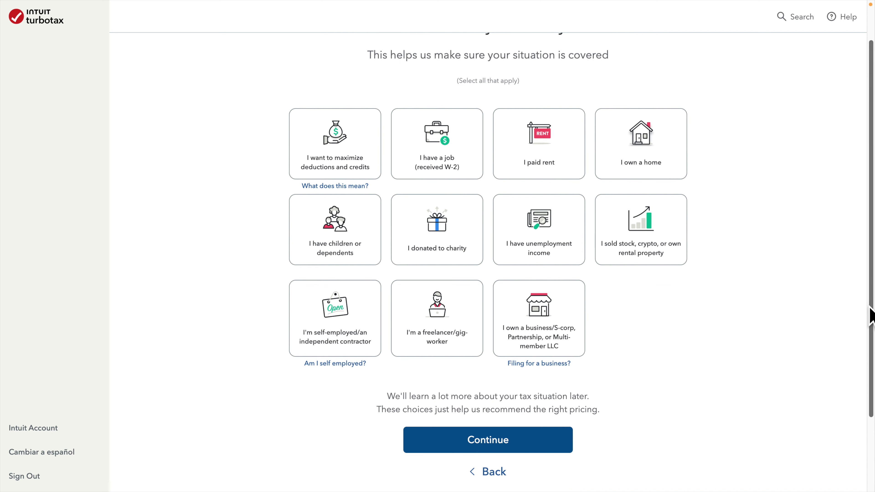
left_click_drag(871, 315, 871, 316)
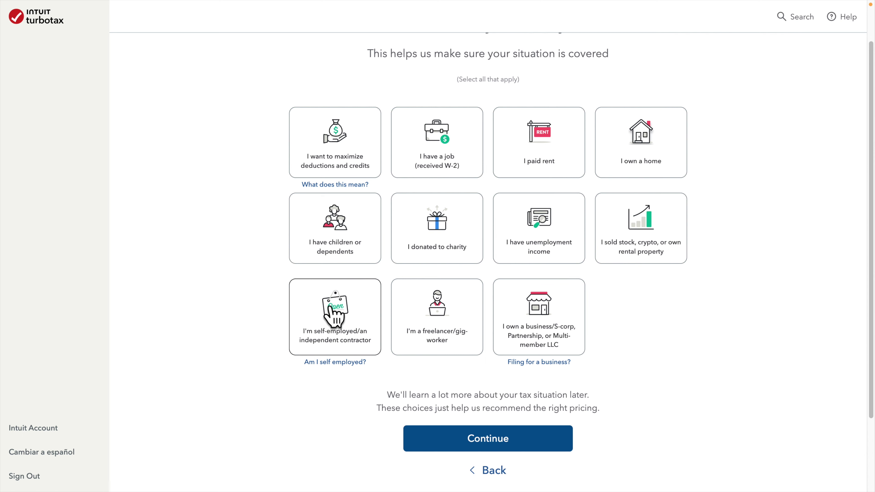
left_click(333, 315)
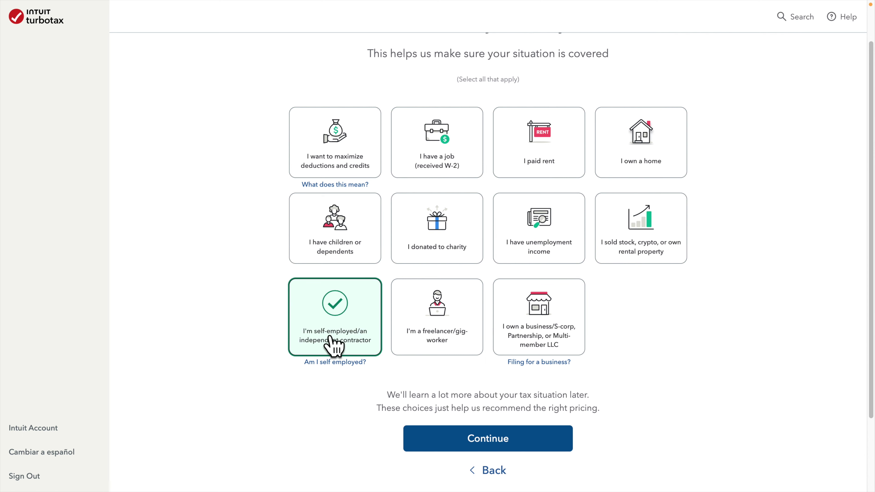
left_click(496, 445)
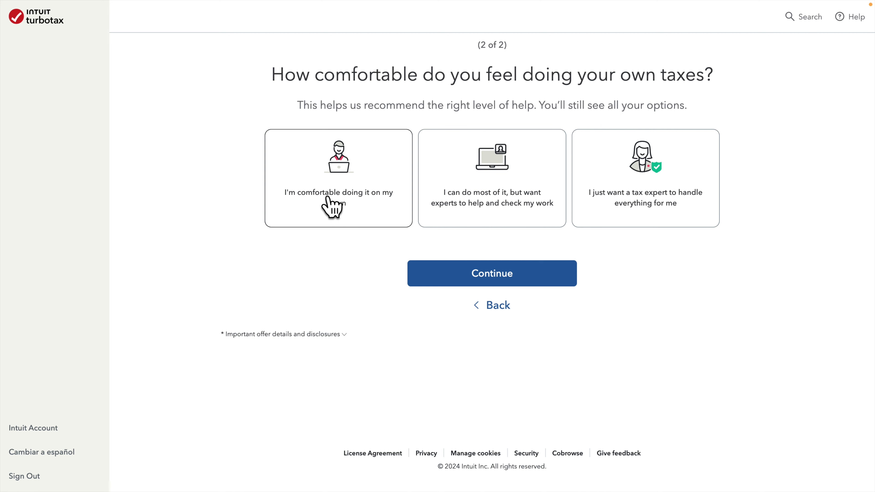
- State being comfortable doing the taxes without help, and start the Do It Yourself option for free
left_click(346, 195)
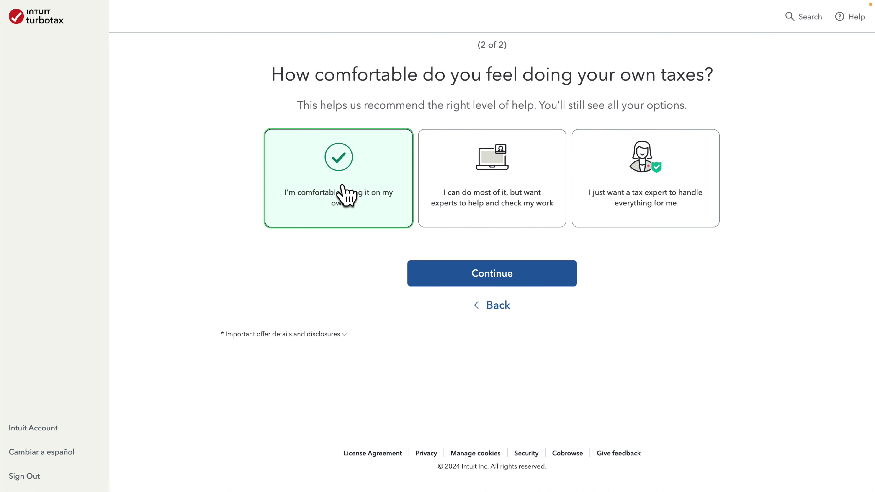
left_click(513, 286)
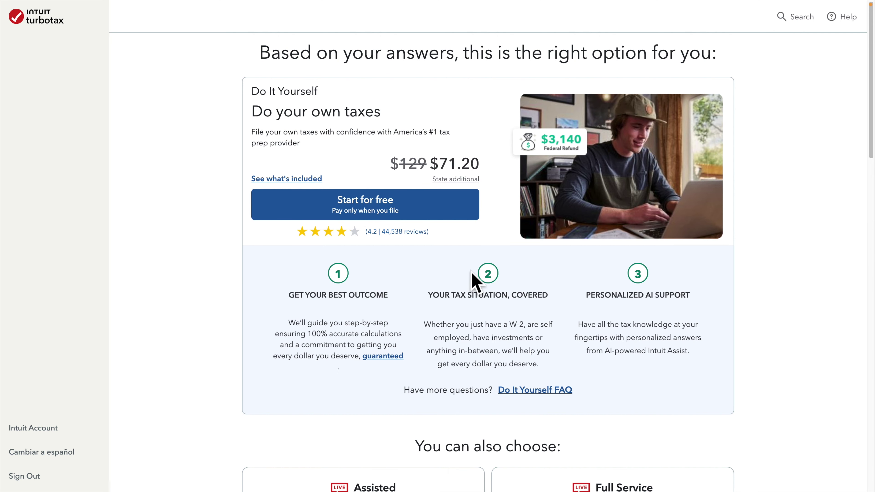
scroll(461, 336, "down", 5)
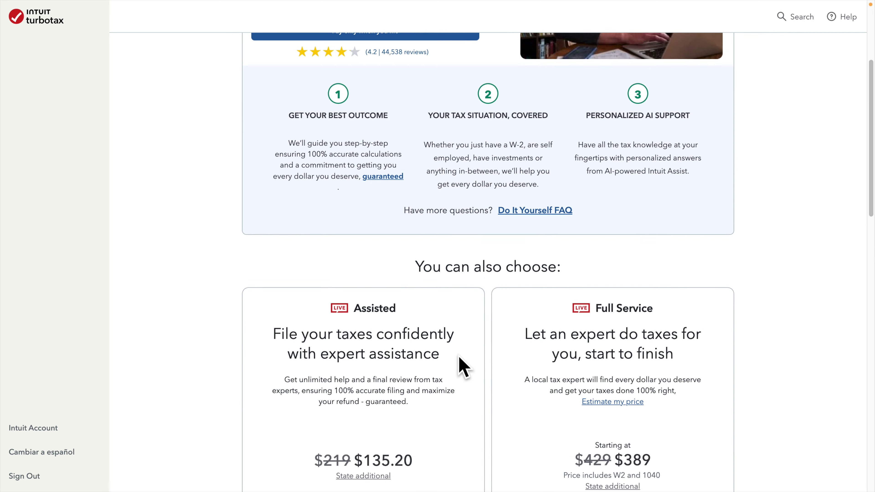
scroll(463, 367, "down", 4)
scroll(448, 358, "up", 9)
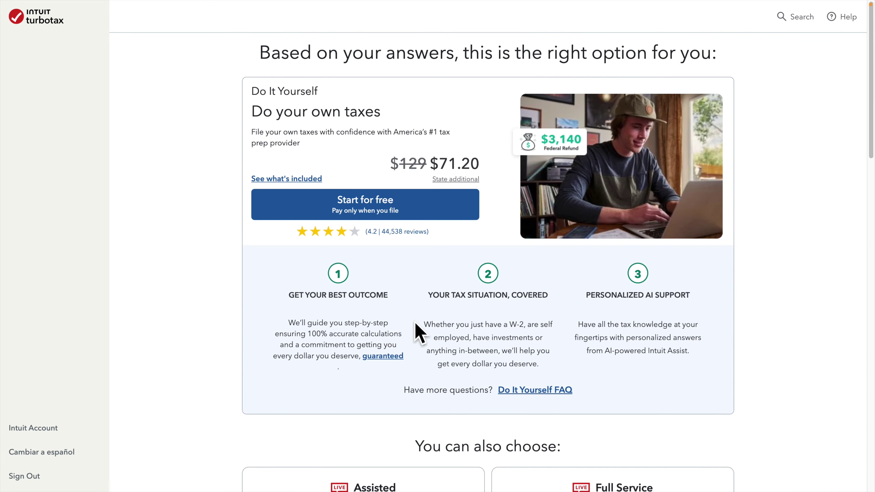
left_click(375, 206)
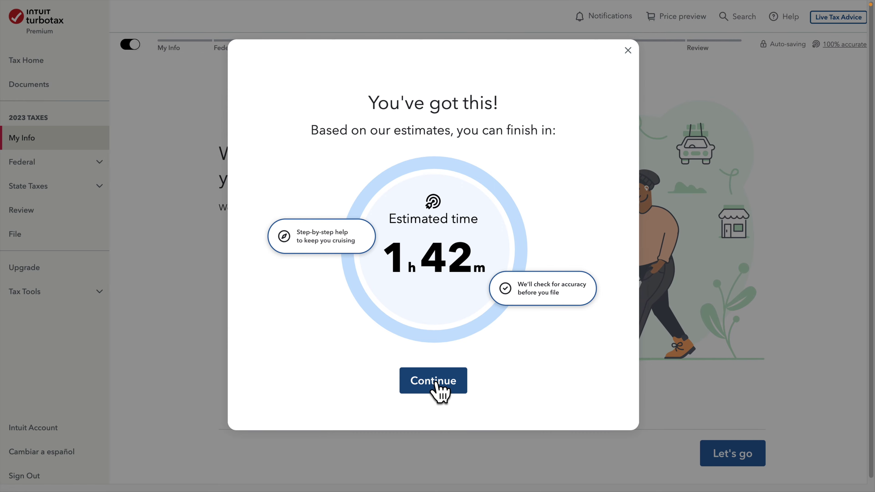
- Continue past the introduction screens and start adding income in the federal Wages & Income section
left_click(440, 388)
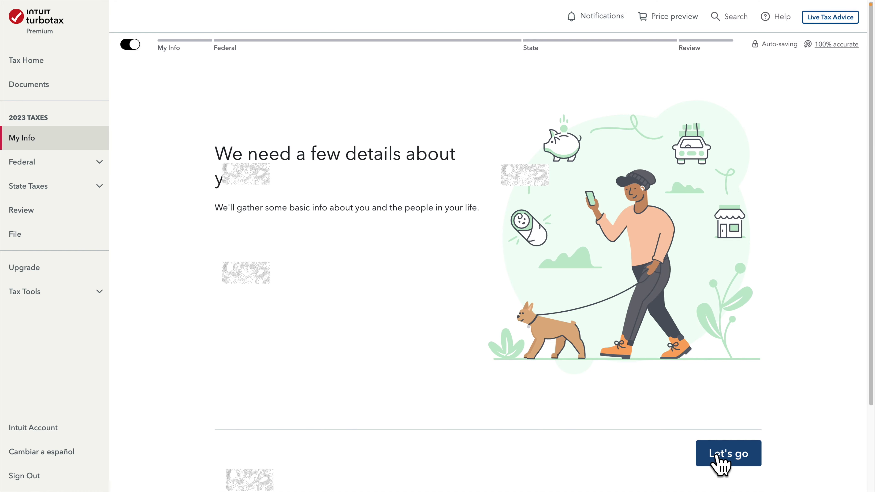
left_click(731, 455)
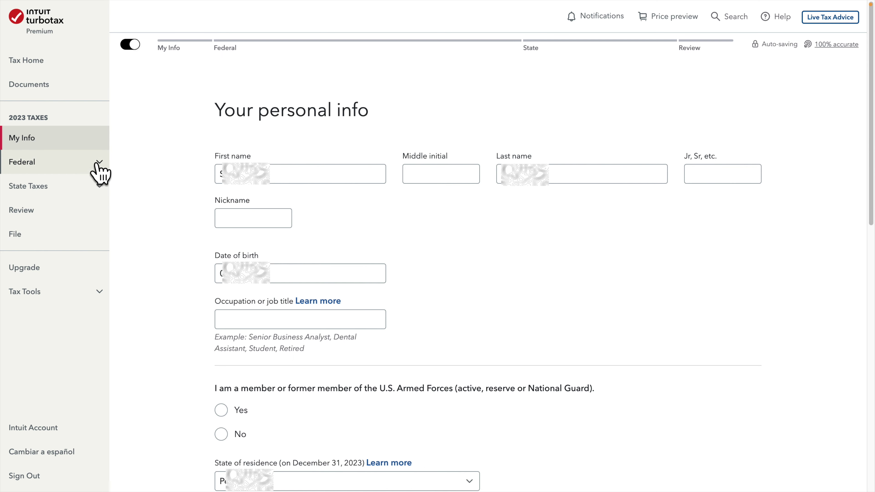
left_click(100, 169)
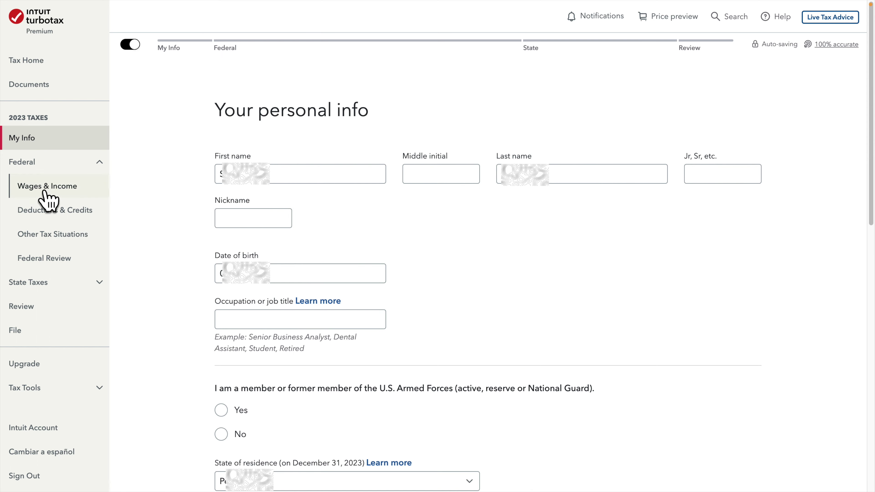
left_click(64, 189)
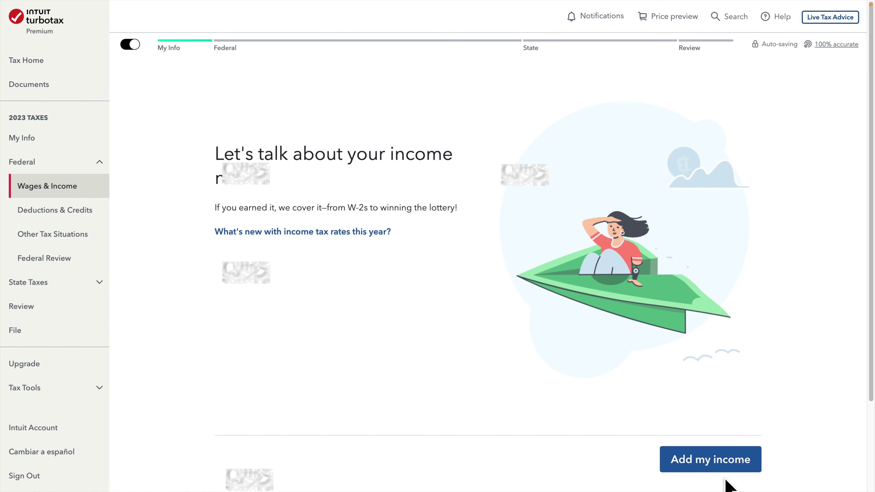
left_click(715, 464)
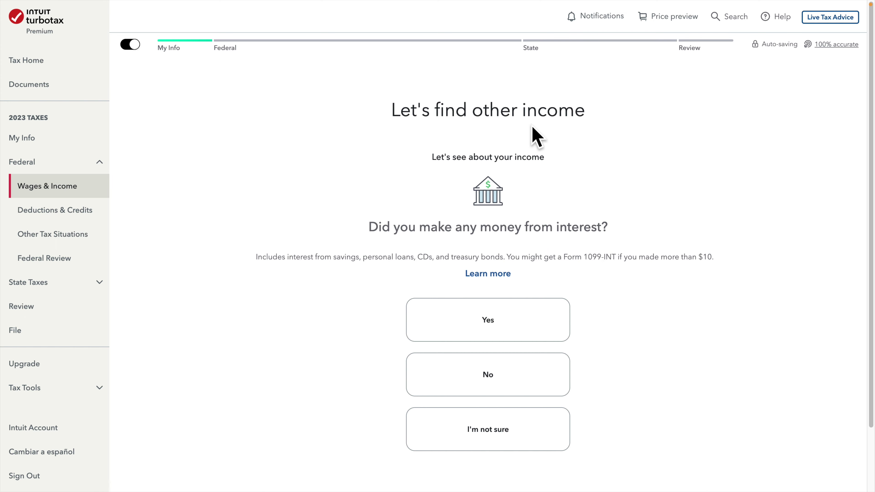
- Answer No to the questions about money made from interest and withdrawals from a retirement plan
left_click(509, 382)
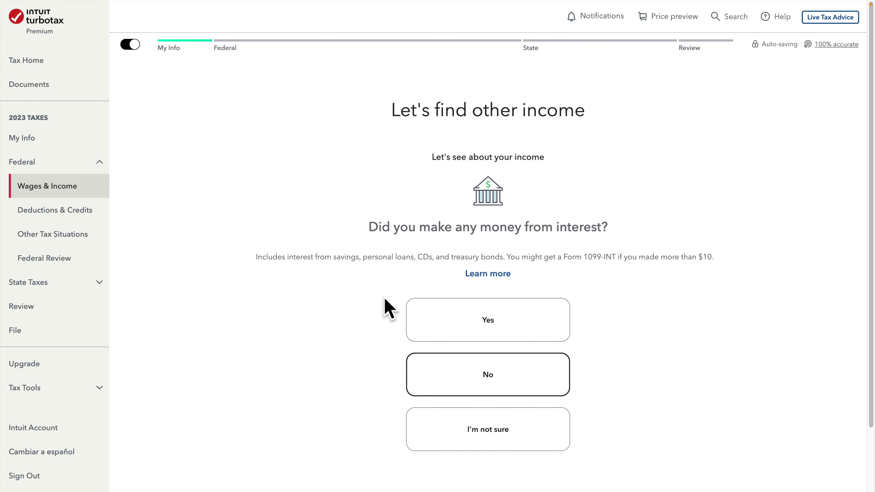
left_click_drag(378, 227, 614, 236)
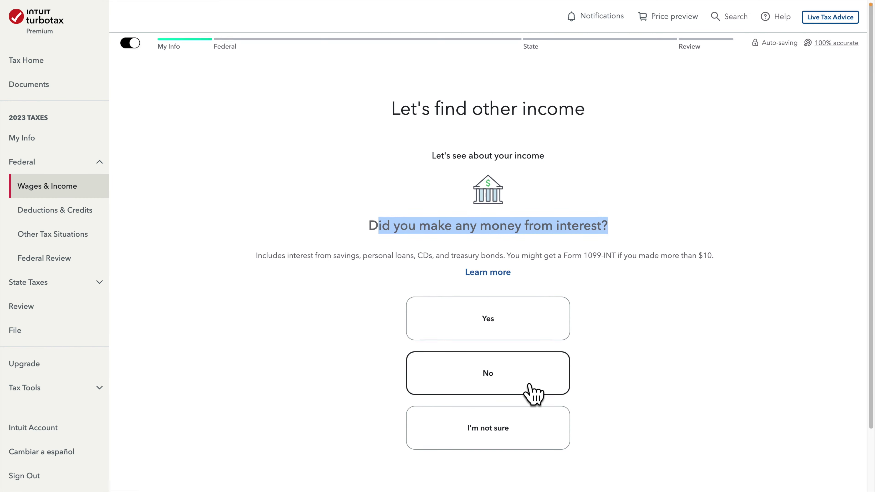
scroll(530, 383, "down", 1)
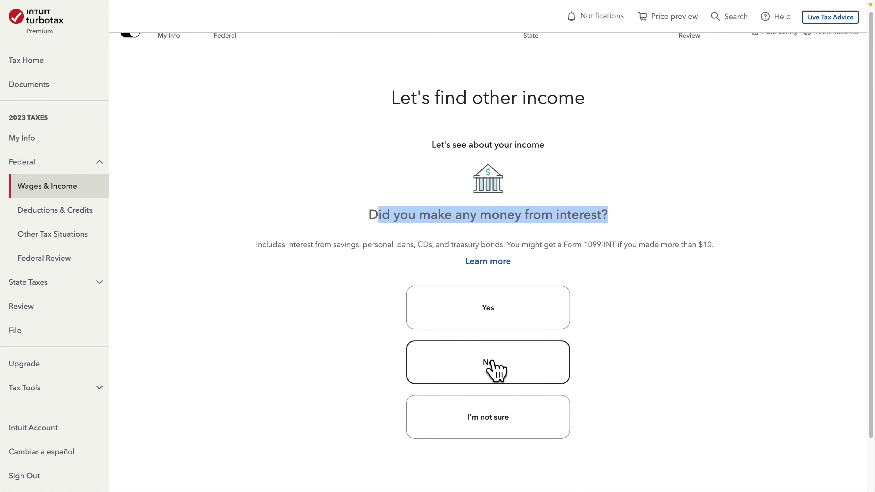
left_click(496, 369)
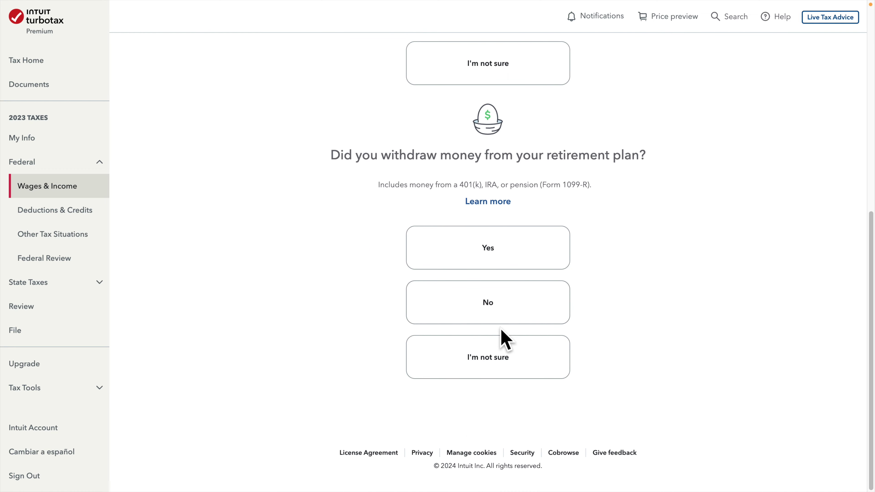
left_click_drag(353, 155, 645, 157)
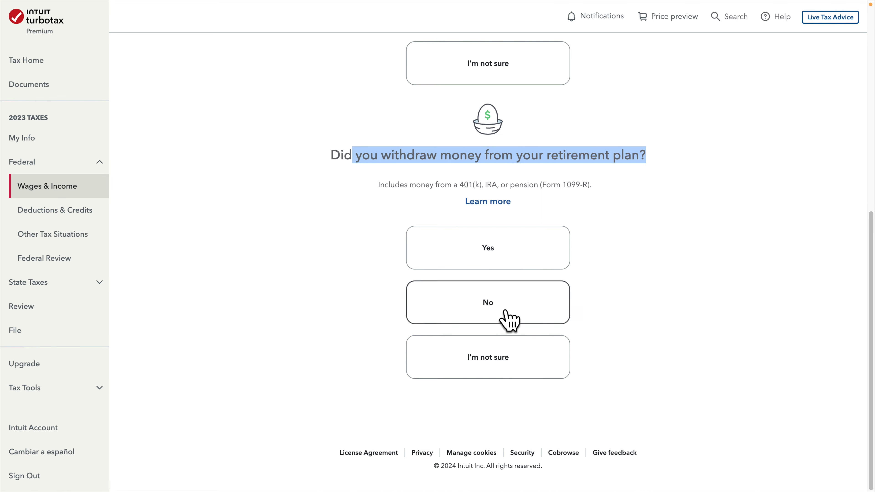
left_click(534, 317)
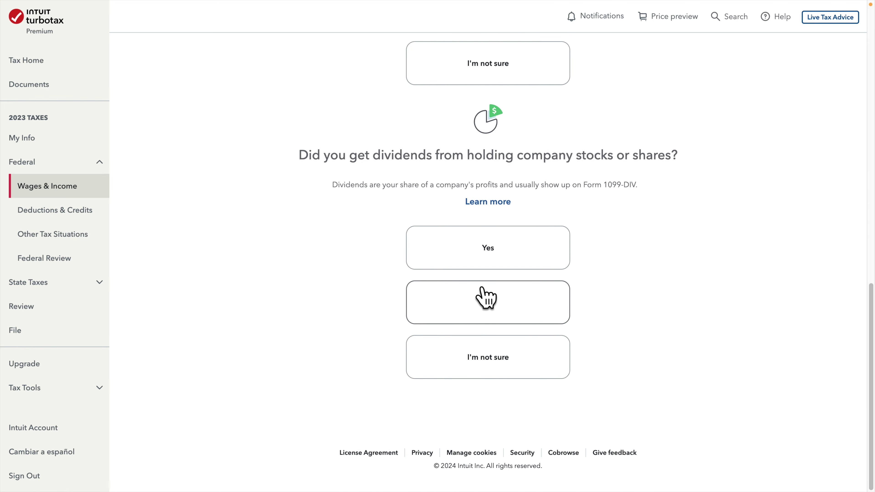
- Answer No to receiving stock dividends and to having more investment losses than gains in prior years
left_click_drag(323, 160, 685, 160)
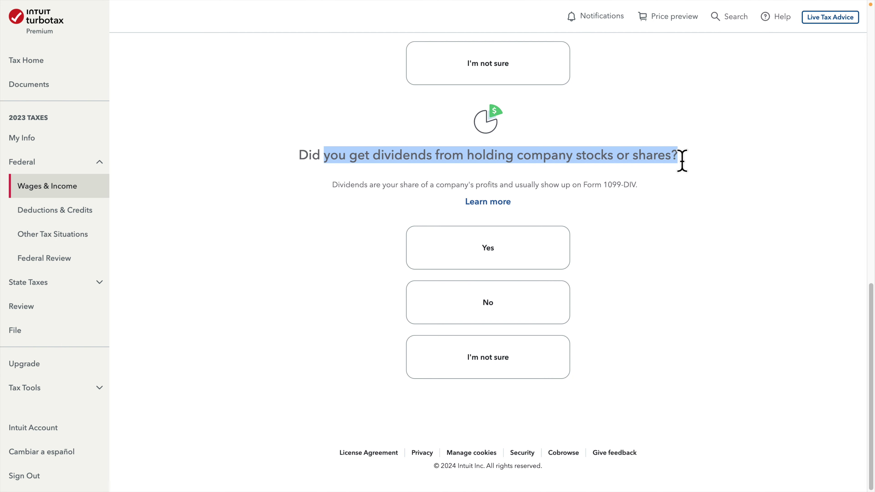
left_click(523, 311)
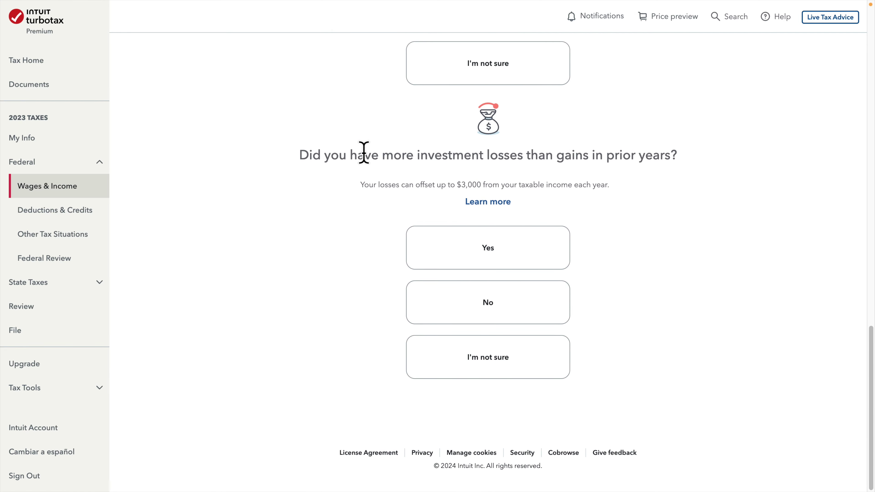
left_click_drag(364, 156, 690, 152)
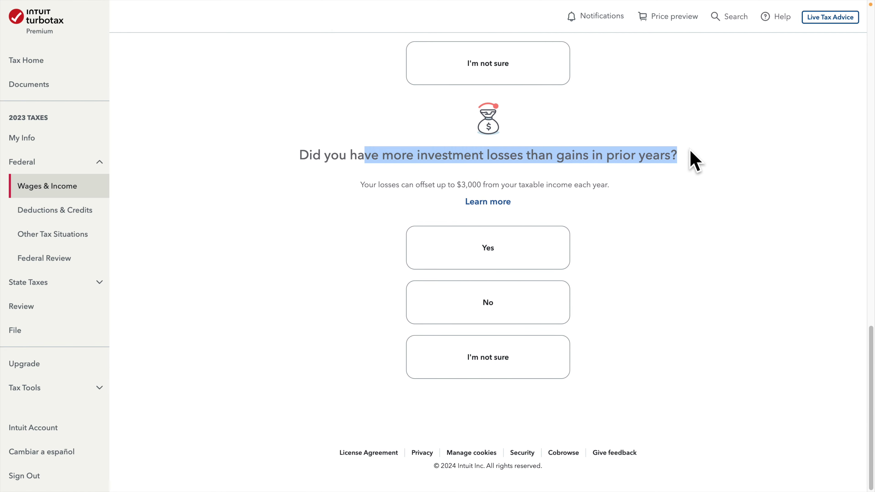
left_click(482, 305)
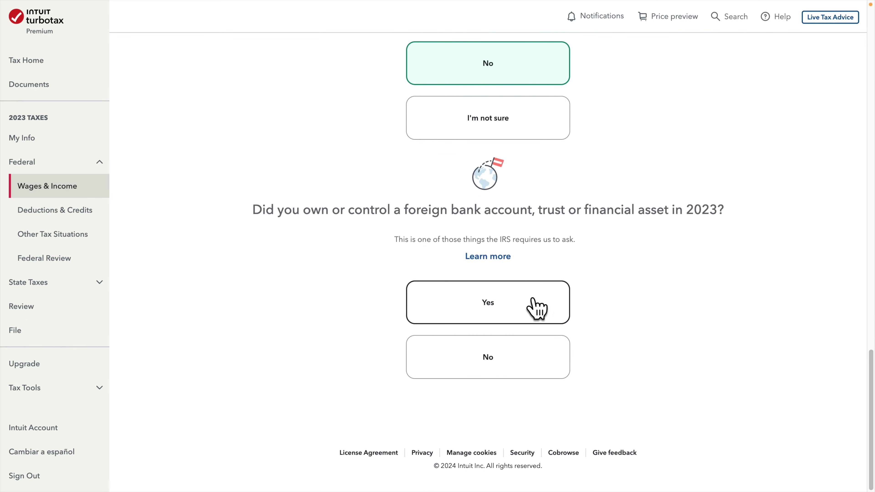
- Answer No to owning a foreign bank account, trust or financial asset in 2023, and continue to the income and expenses overview
left_click_drag(320, 209, 693, 211)
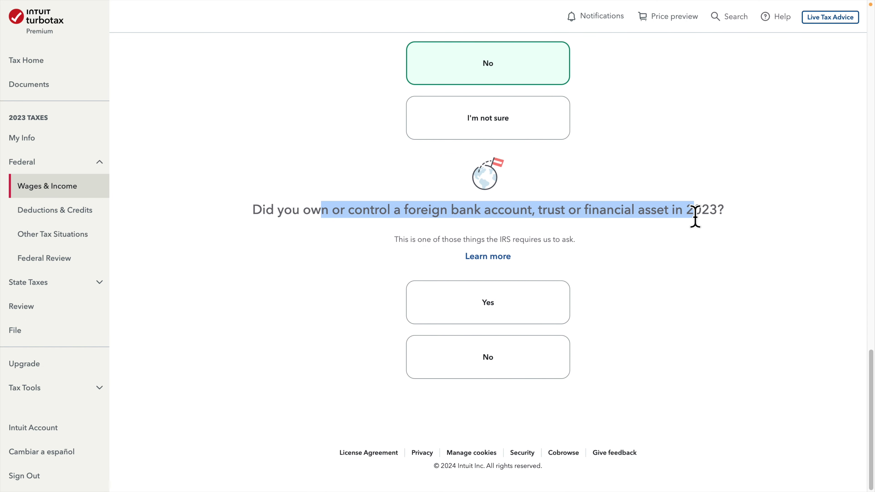
left_click(509, 356)
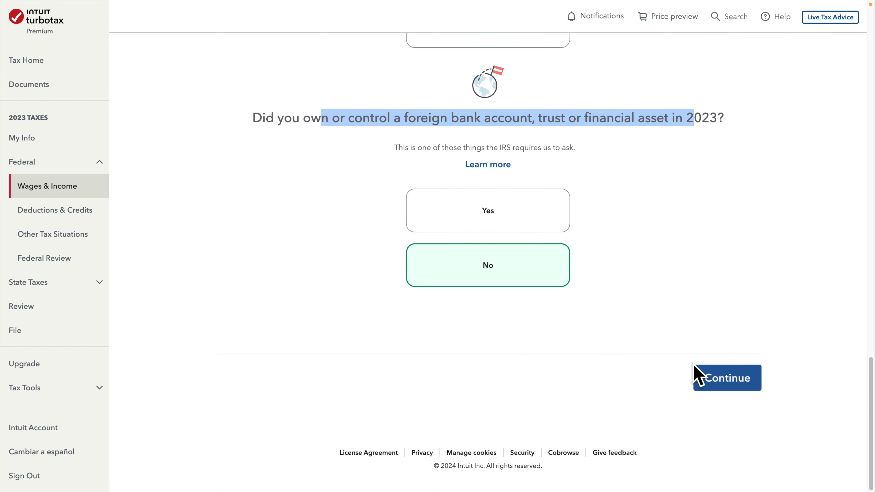
left_click(722, 388)
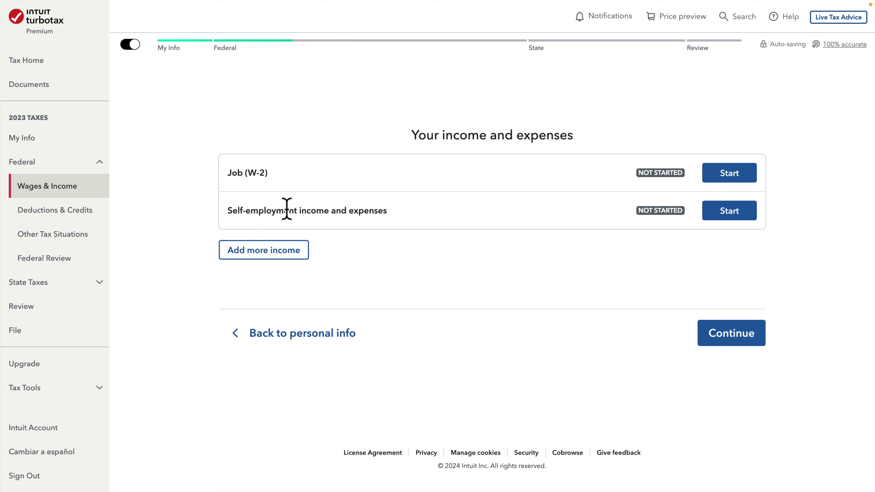
left_click_drag(227, 211, 371, 212)
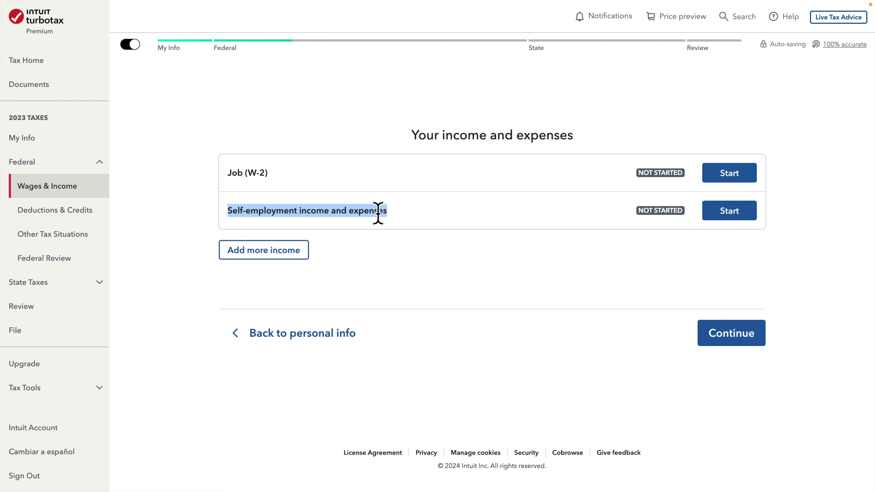
left_click(395, 212)
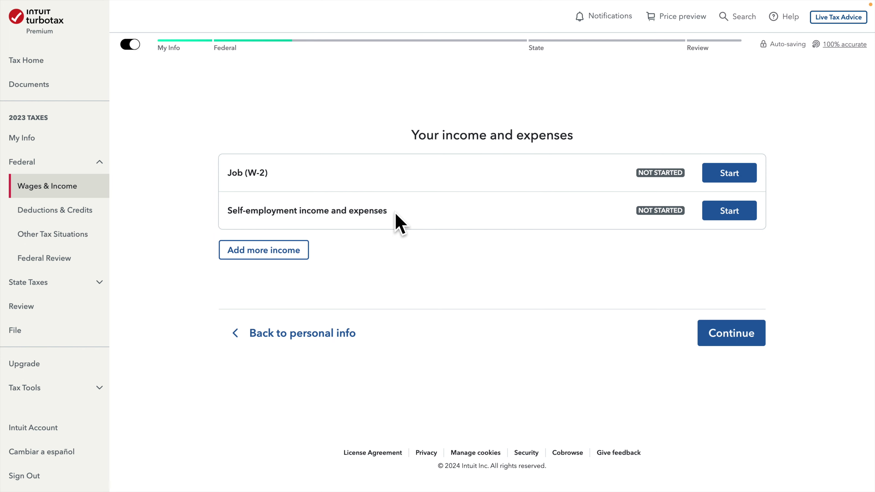
- Start the self-employment income and expenses section and answer Yes to having self-employment income or expenses
left_click(730, 211)
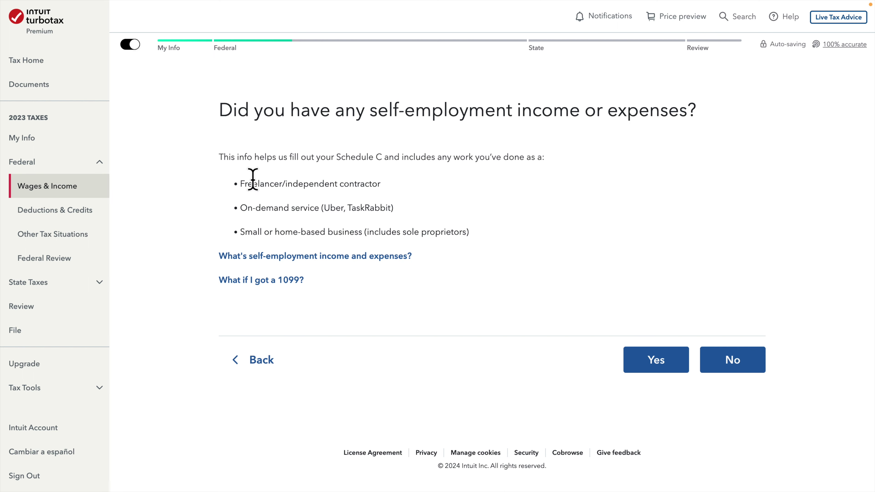
left_click_drag(241, 184, 372, 184)
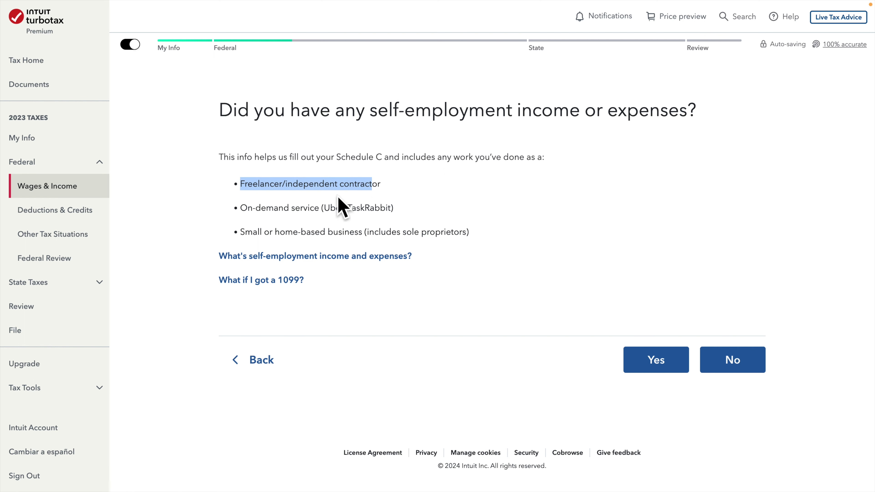
left_click(264, 208)
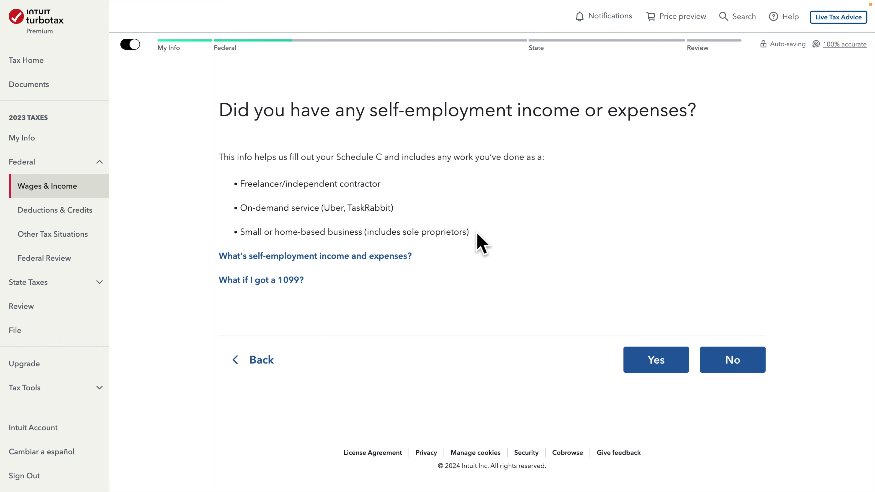
left_click_drag(477, 235, 206, 185)
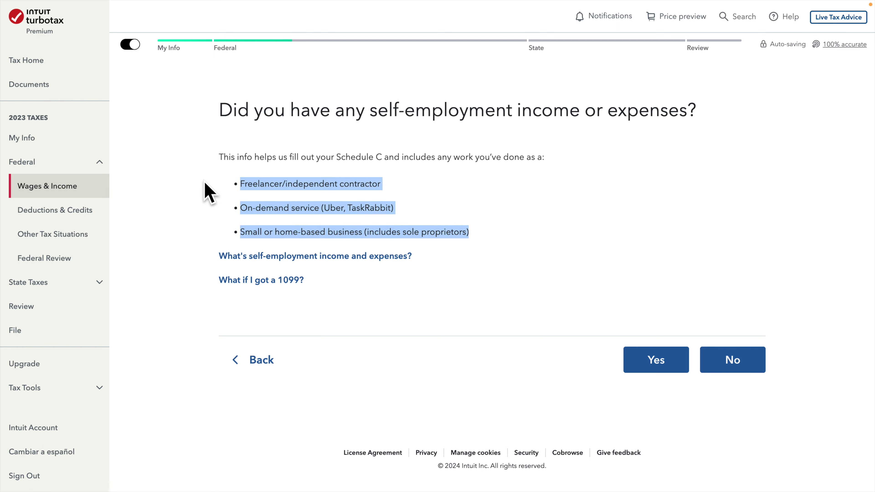
left_click(369, 188)
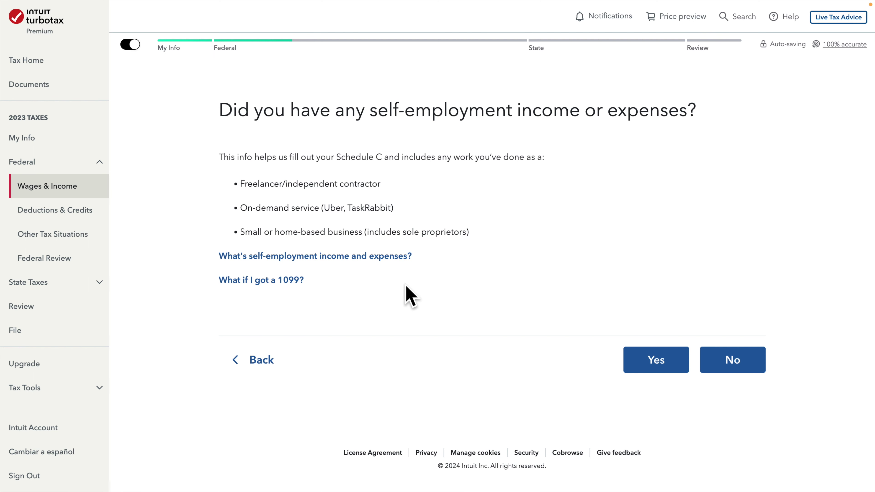
left_click(657, 359)
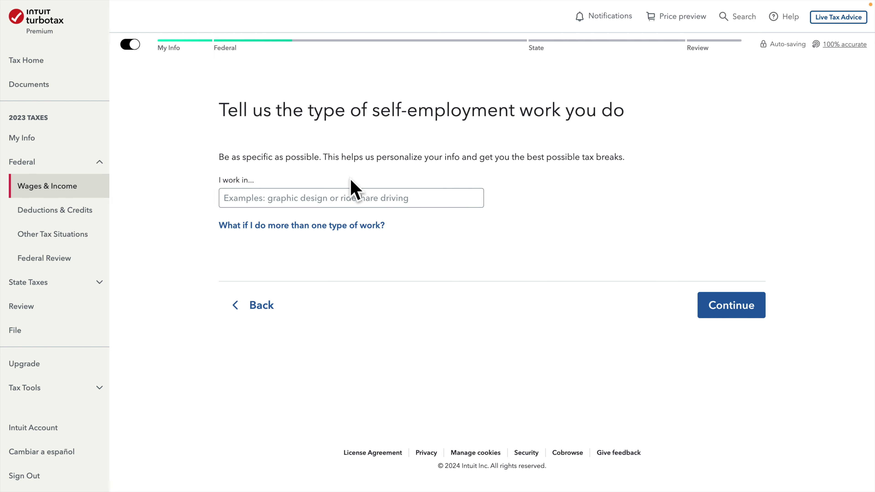
- Enter Rideshare Driving as the type of self-employment work and describe it as a side job
left_click(282, 199)
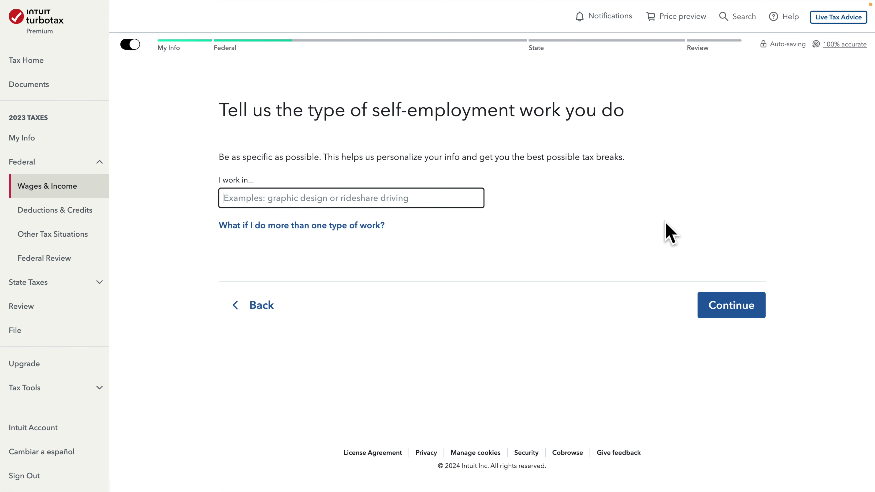
type("Rideshare Driving")
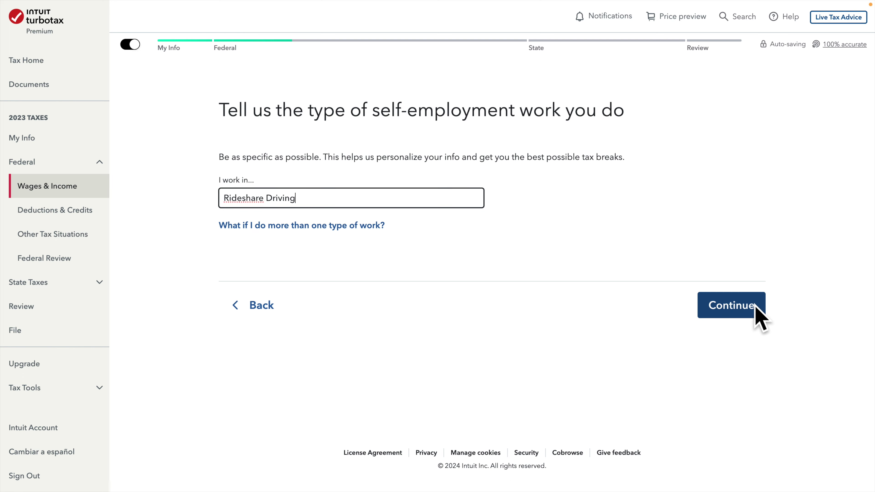
left_click(737, 306)
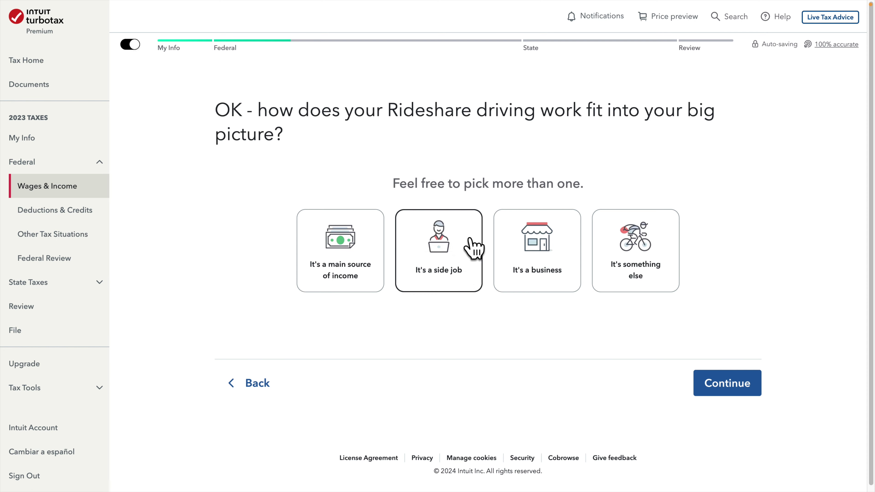
left_click(455, 247)
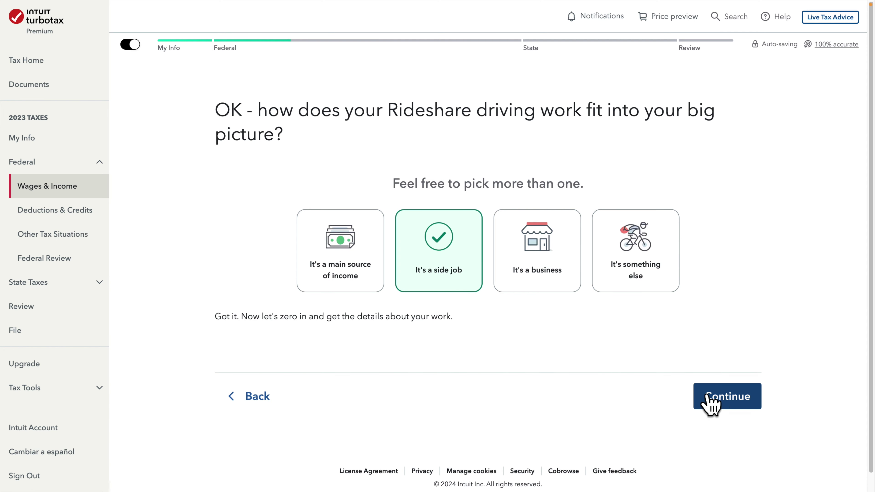
left_click(726, 399)
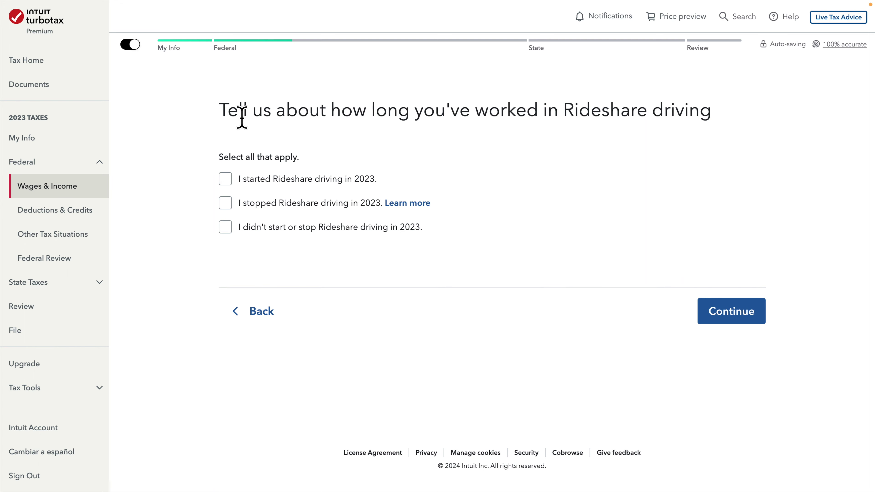
- State that rideshare driving was neither started nor stopped in 2023, and continue
left_click_drag(227, 109, 717, 129)
left_click(663, 120)
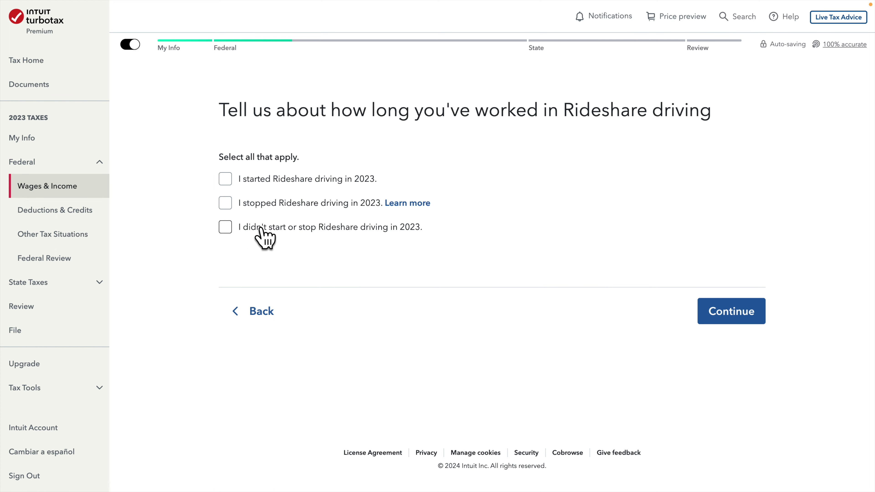
left_click(228, 228)
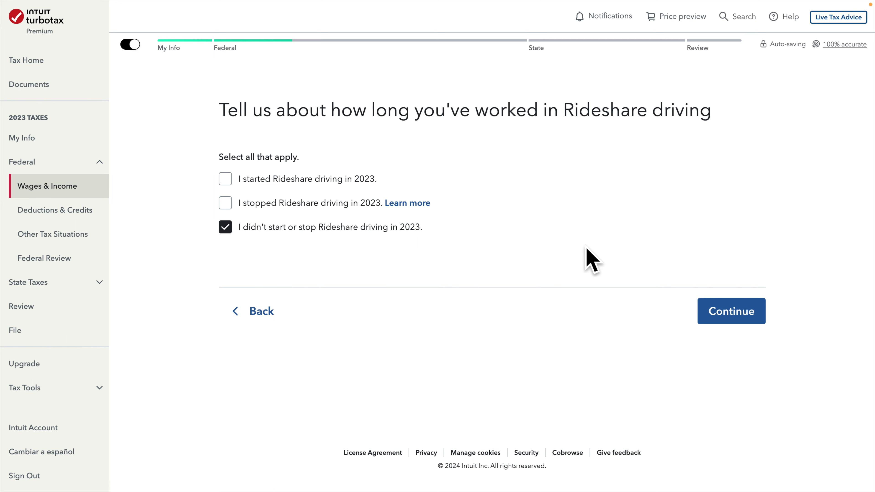
left_click(737, 312)
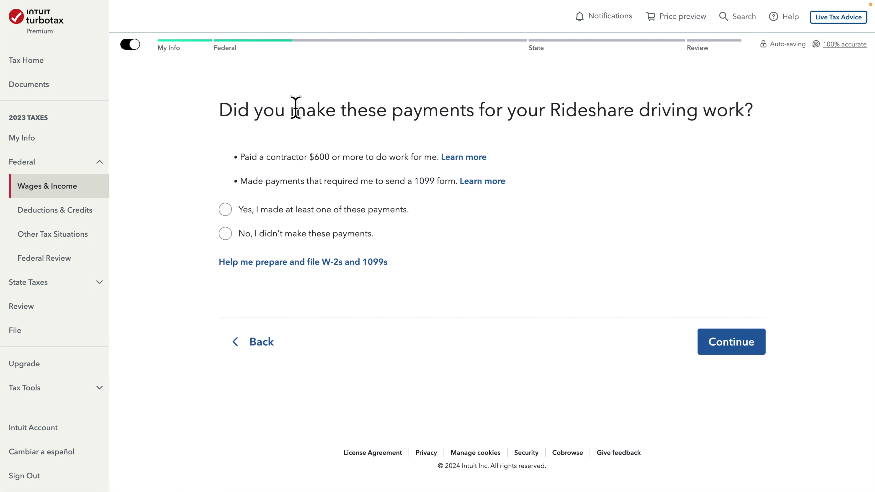
- Answer No to having made contractor payments of $600 or more or payments requiring a 1099 form, and continue
left_click_drag(293, 110, 602, 133)
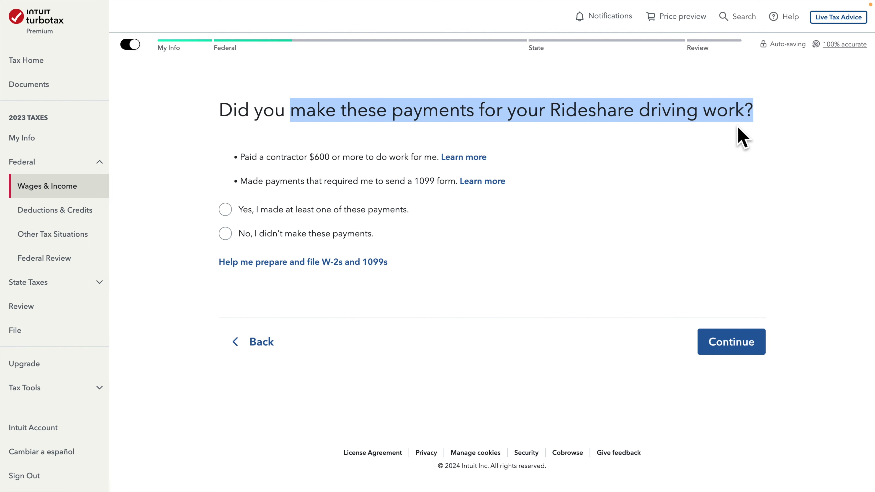
left_click(231, 234)
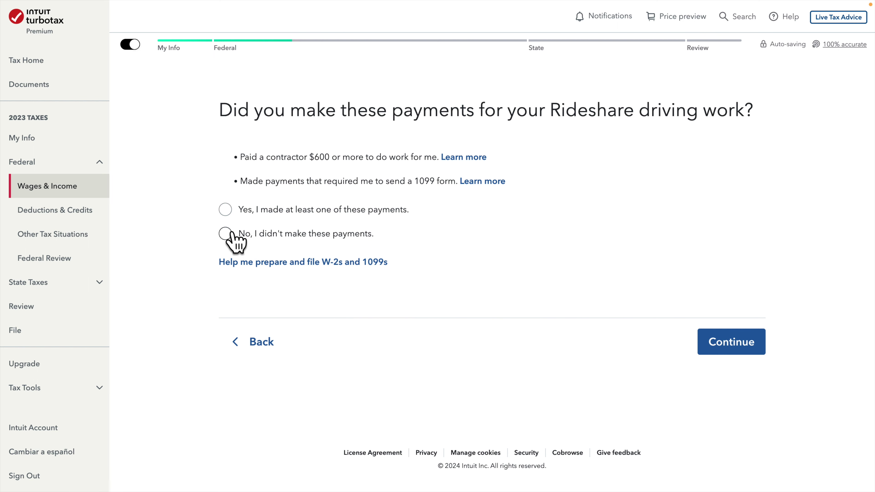
left_click(232, 234)
left_click(735, 342)
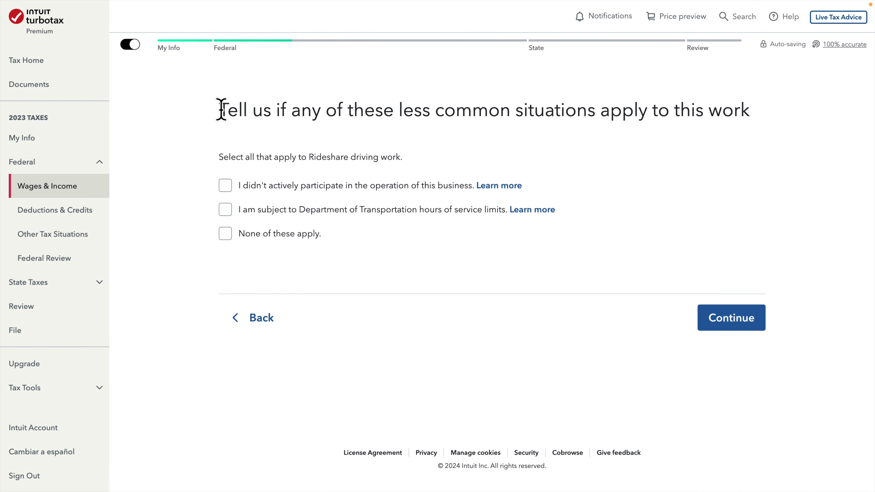
- Mark that none of the less common situations apply to the rideshare driving work, and continue
left_click_drag(222, 110, 764, 121)
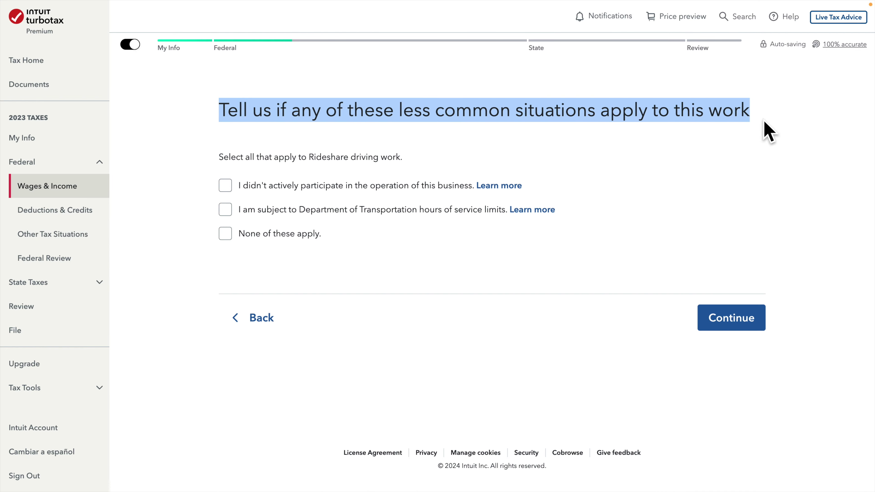
left_click(465, 230)
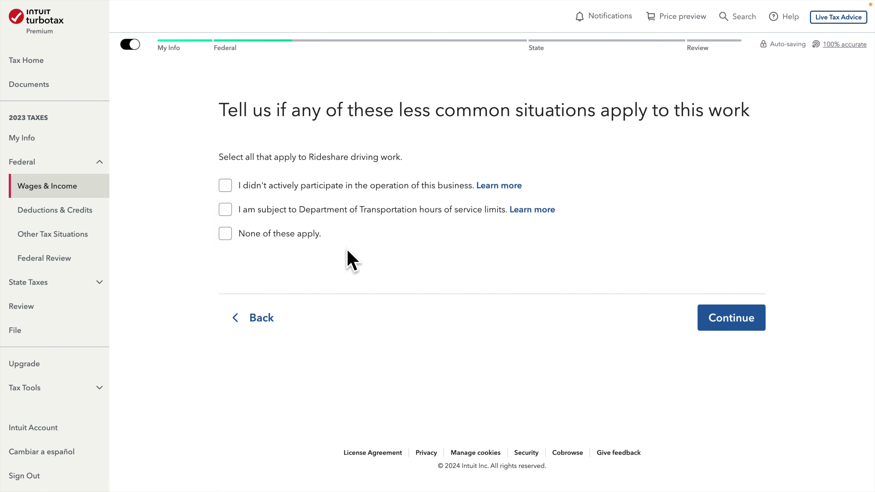
left_click(272, 237)
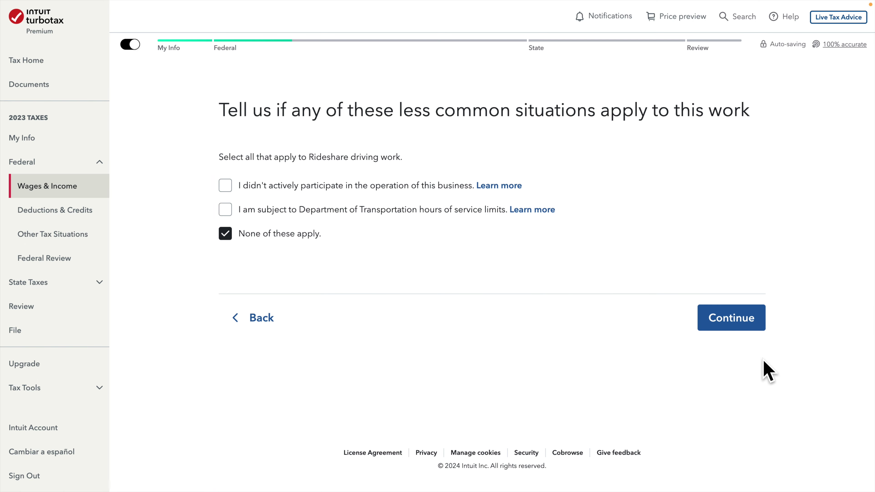
left_click(728, 324)
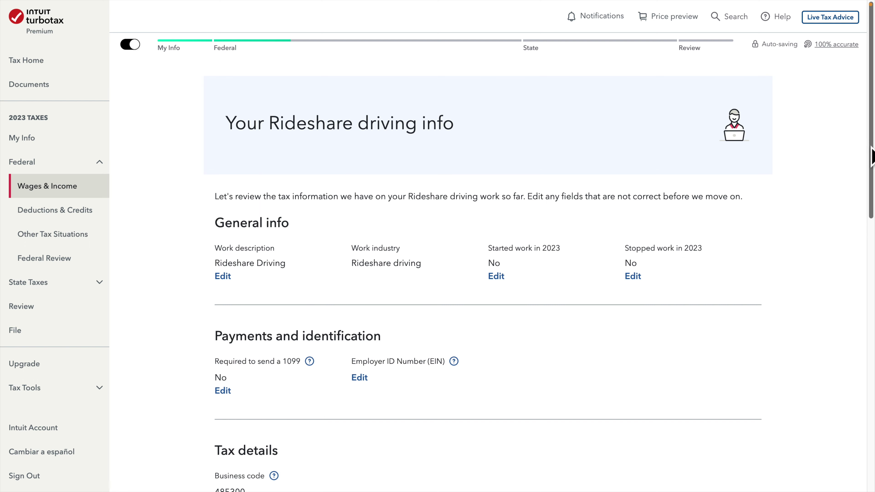
- Review and confirm the rideshare driving info summary, and skip importing transactions from Square
left_click_drag(872, 155, 788, 338)
scroll(788, 338, "down", 5)
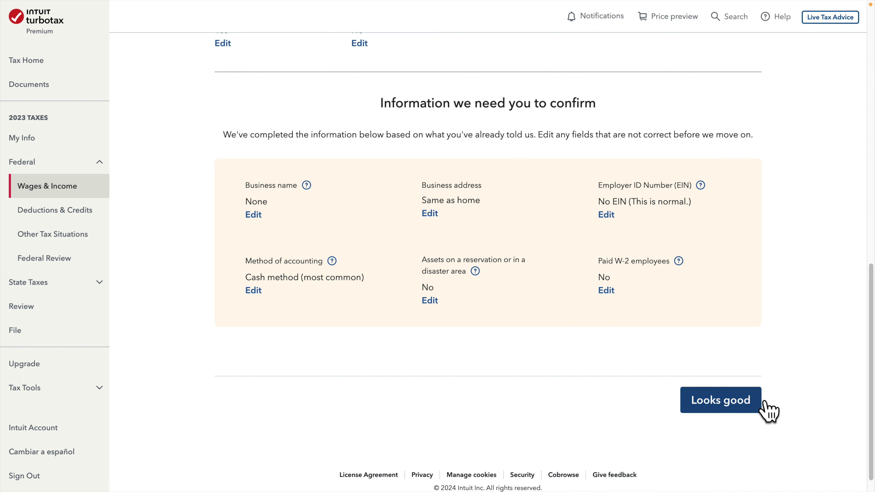
left_click(718, 406)
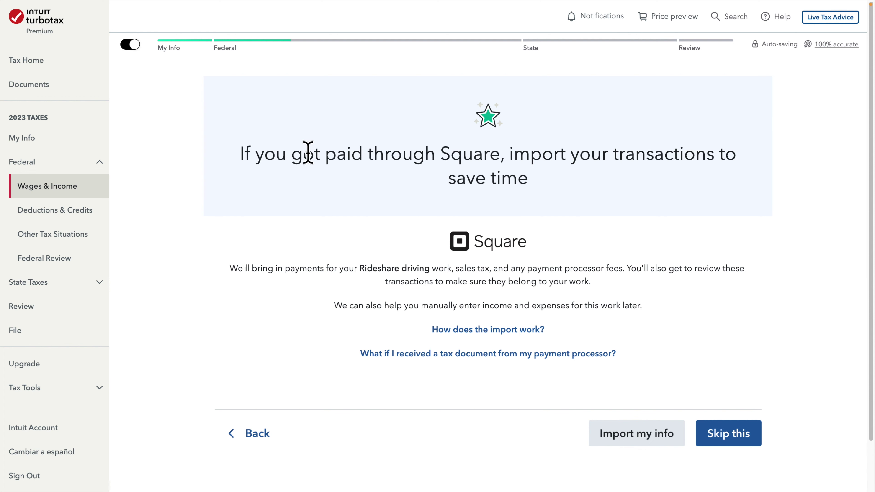
left_click_drag(268, 154, 481, 155)
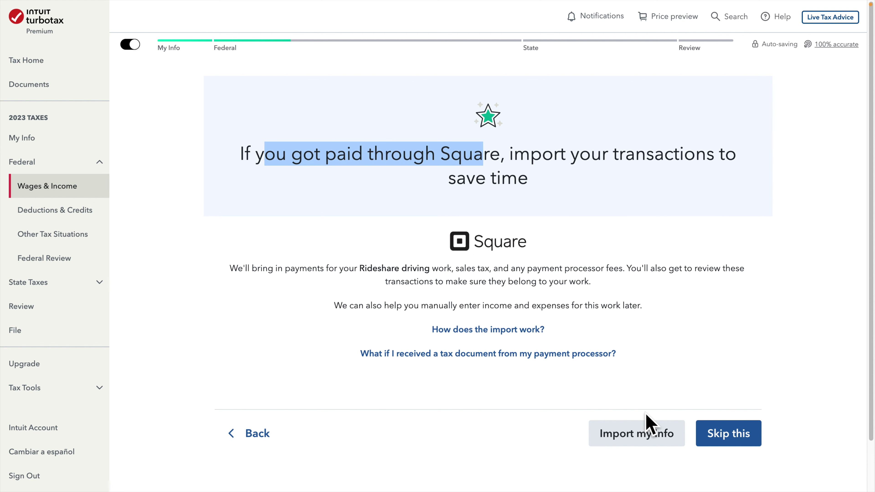
left_click(738, 436)
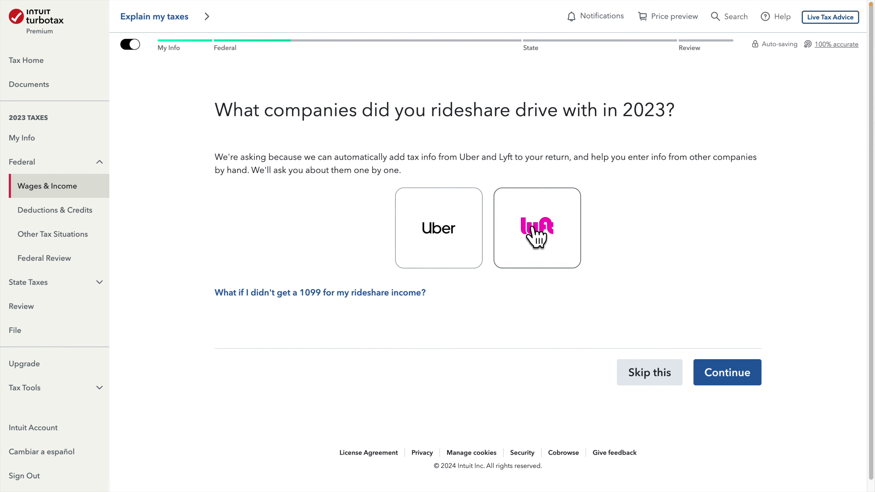
- Choose Lyft as the 2023 rideshare company and start importing the tax form from Lyft
left_click(547, 224)
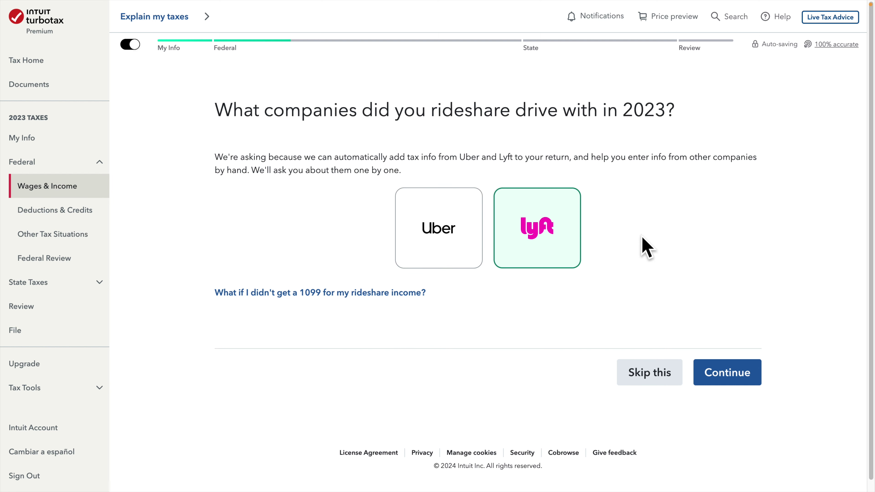
left_click(730, 379)
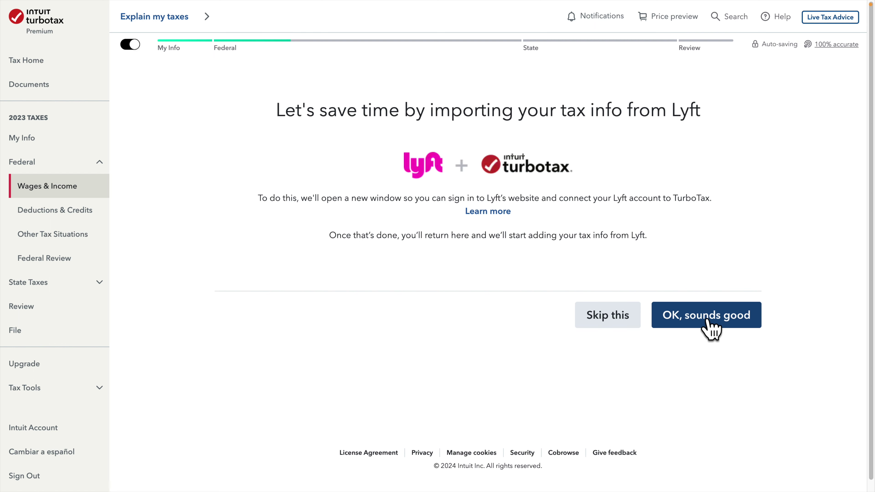
left_click(712, 328)
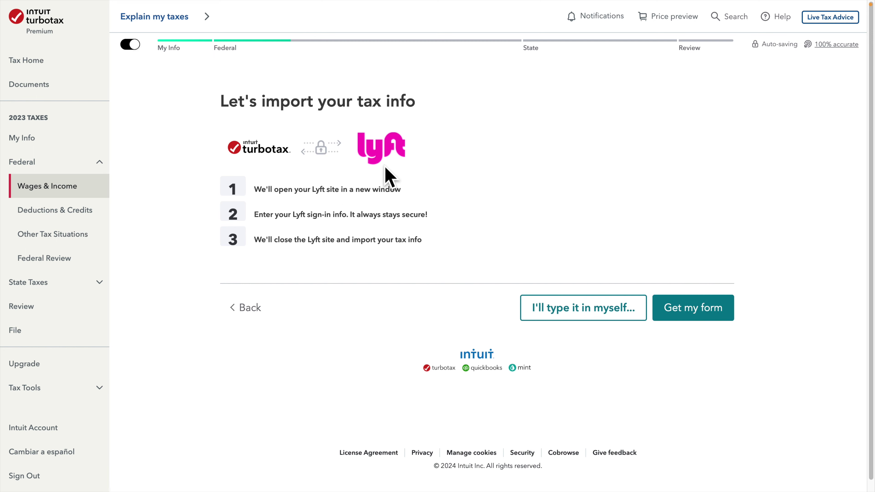
left_click(678, 318)
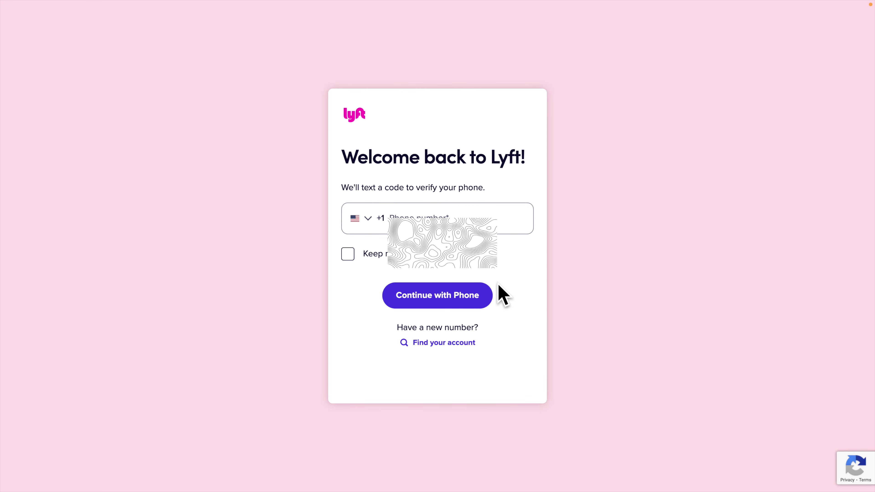
- Sign in on the Lyft site by submitting the account's phone number and entering the texted verification code
left_click(445, 210)
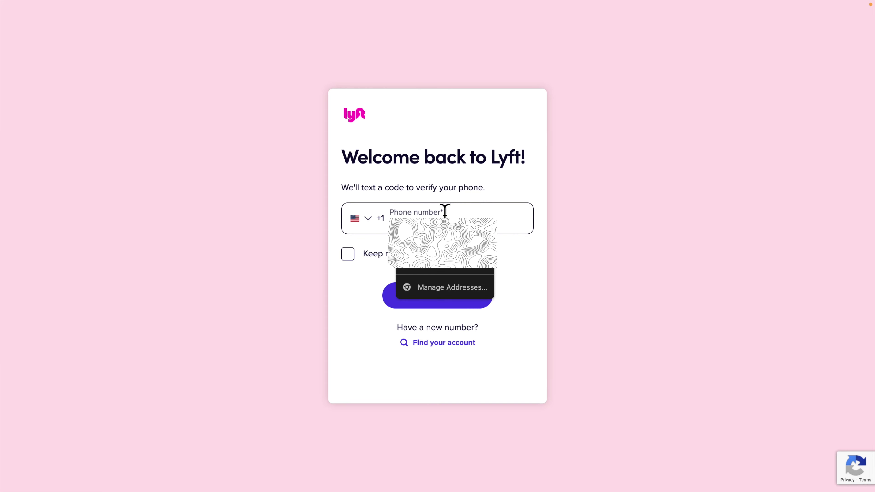
type("555")
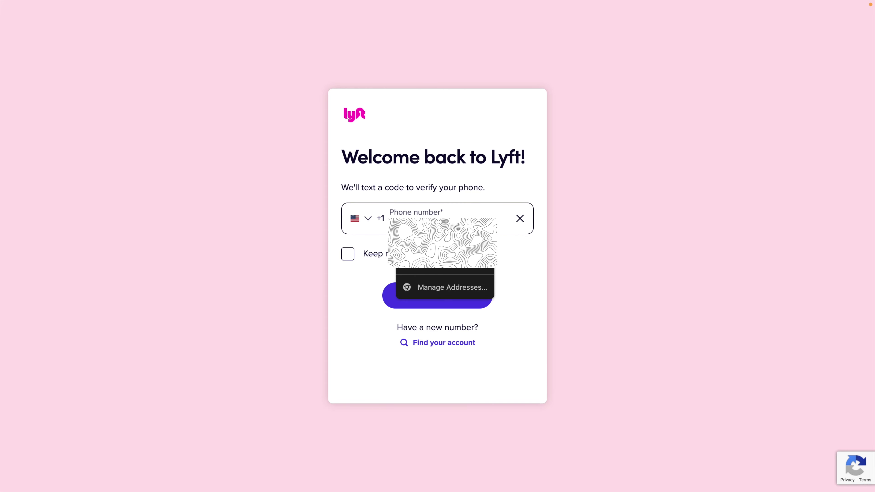
type("555")
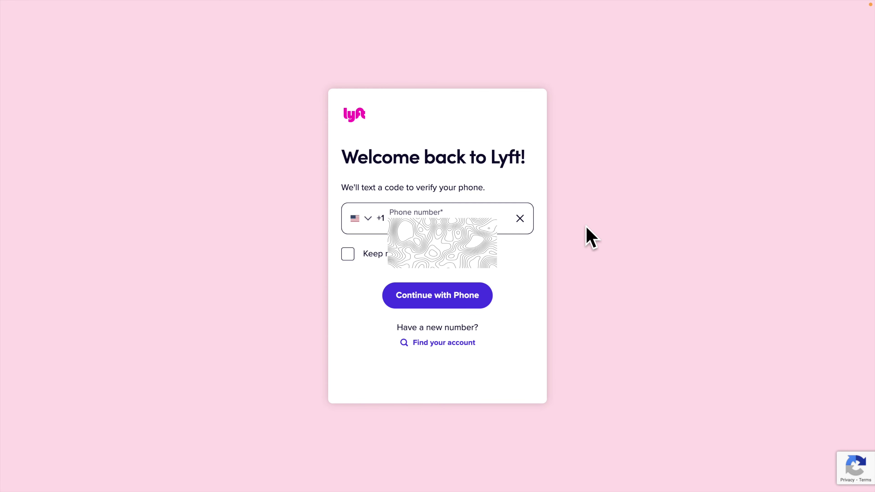
left_click(477, 294)
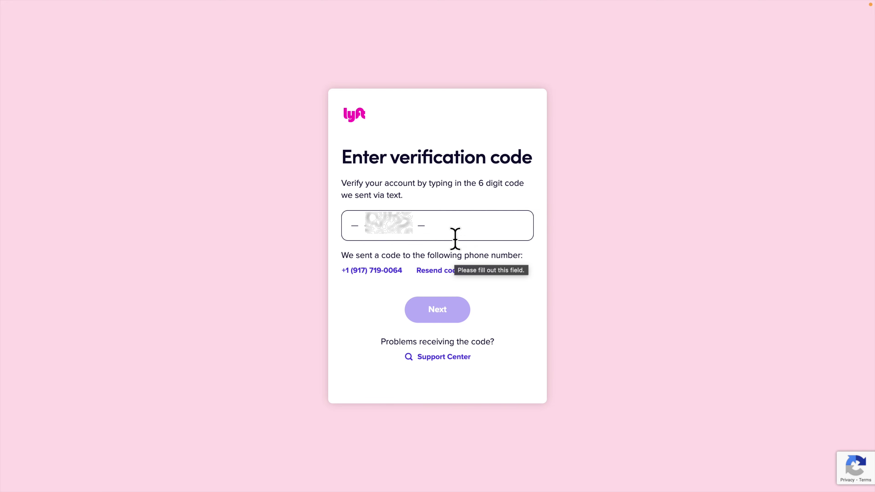
type("1")
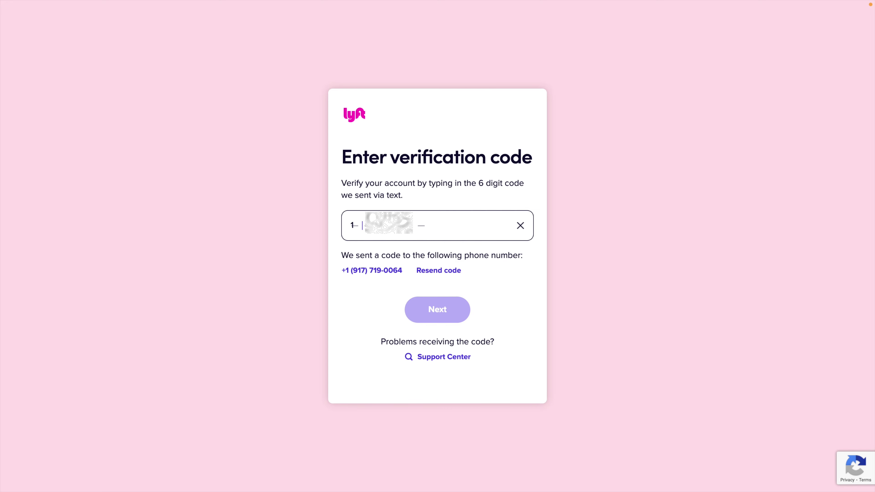
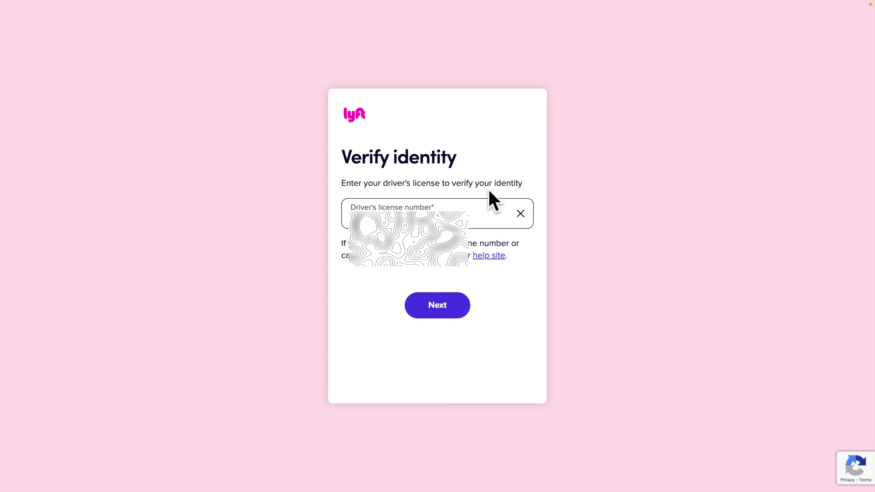
- Submit the driver's license number to verify identity and grant Intuit permission to access the Lyft account's tax summaries
left_click(461, 303)
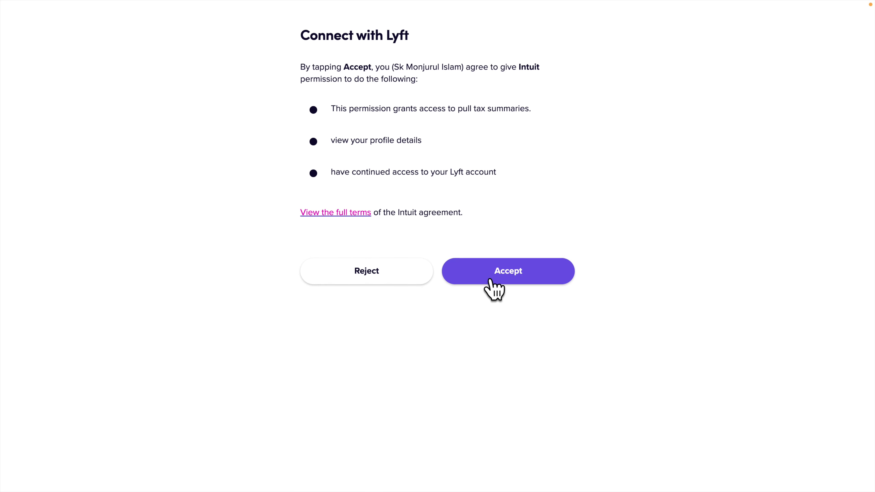
left_click(519, 272)
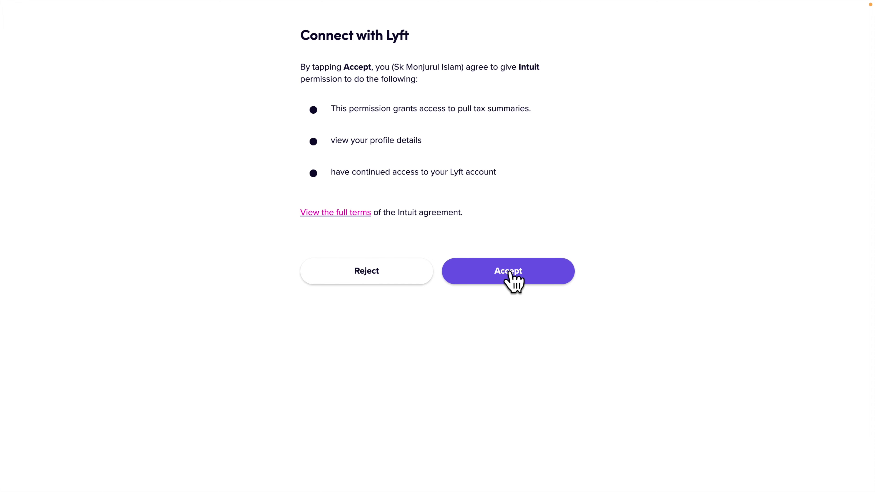
left_click(509, 272)
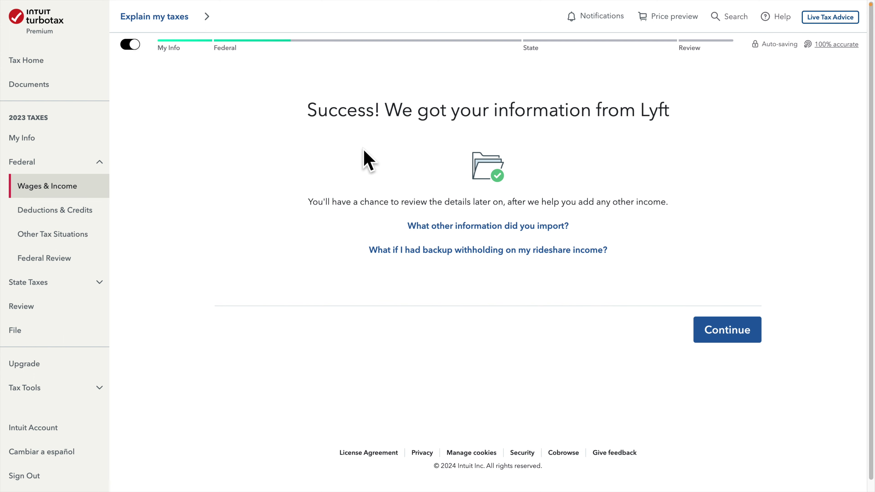
left_click_drag(317, 114, 664, 117)
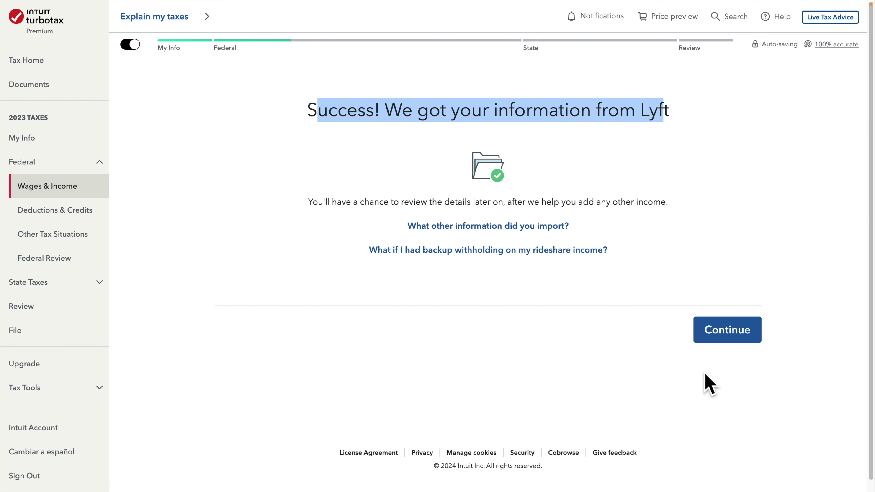
- Continue to the rideshare driving income summary and answer No to adding more self-employed income
left_click(733, 330)
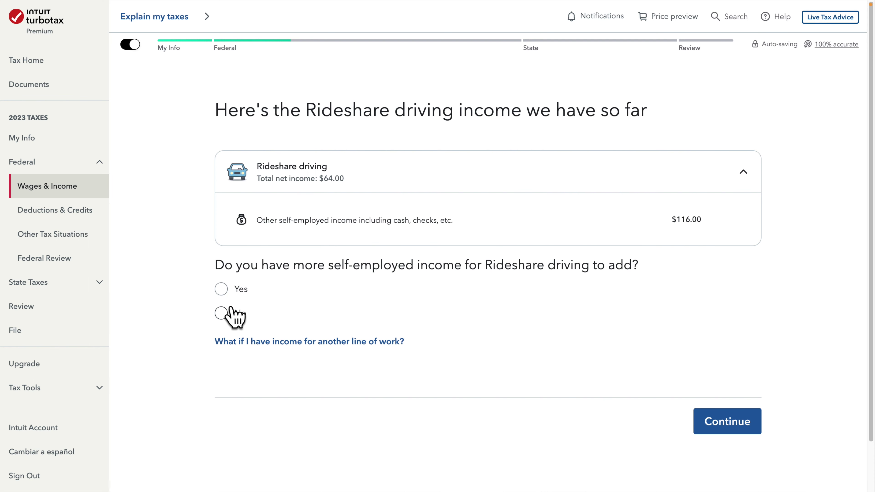
left_click(221, 314)
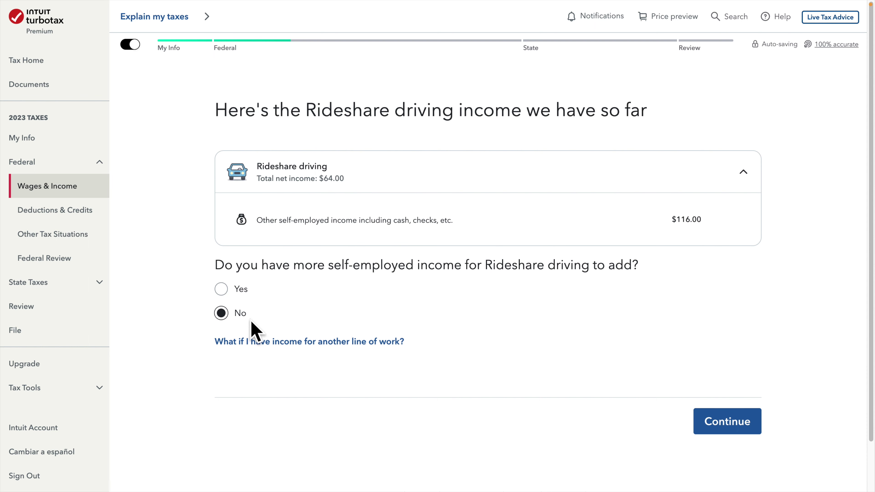
left_click(728, 420)
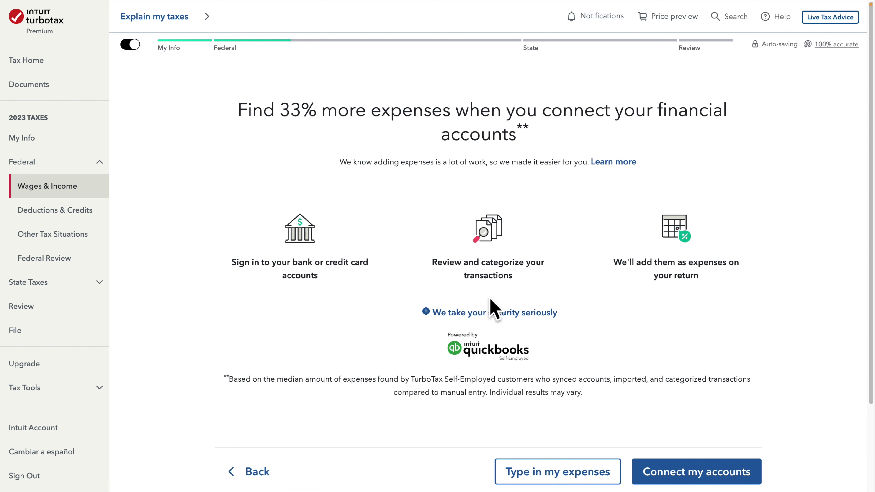
- Choose to type in the rideshare expenses instead of connecting financial accounts, and skip the survey about the reason
left_click_drag(316, 109, 608, 113)
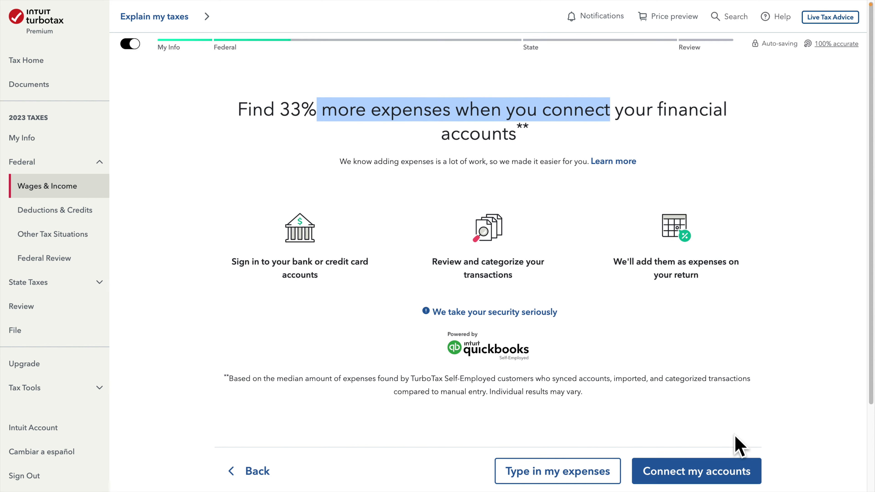
scroll(734, 446, "down", 2)
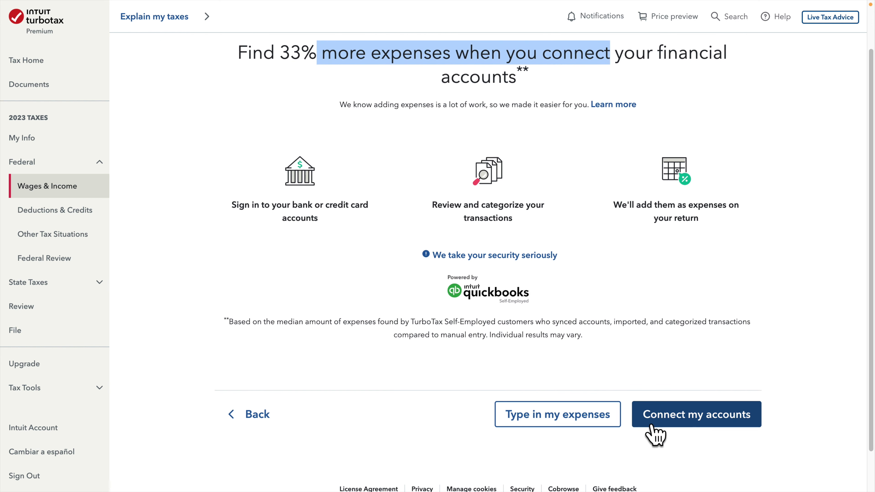
left_click(601, 422)
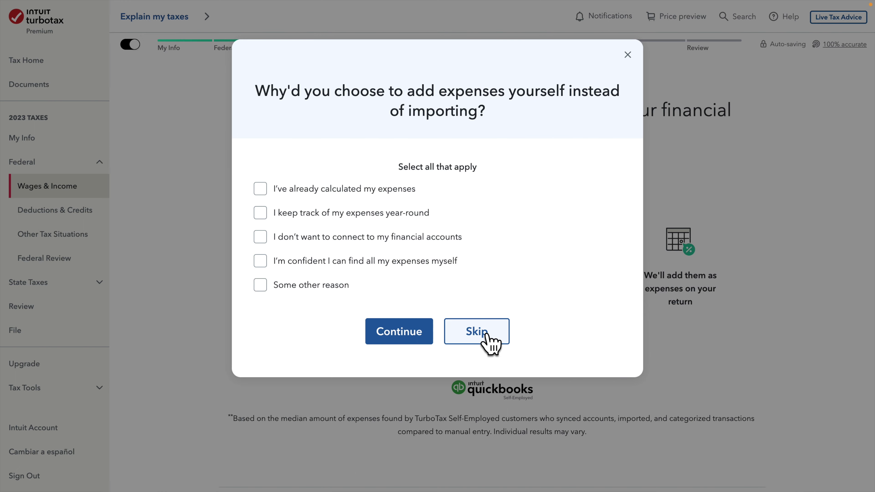
left_click(476, 331)
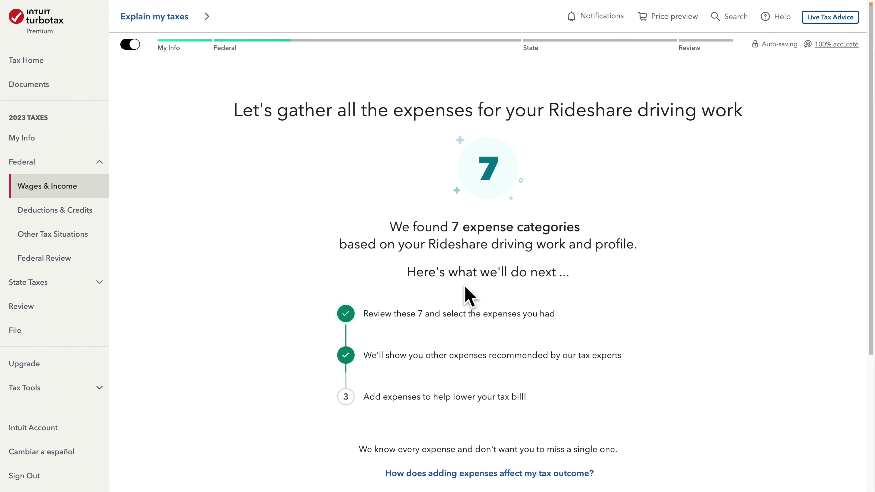
- Start gathering the rideshare expenses and select the recommended Supplies category after expanding its examples
scroll(467, 300, "down", 5)
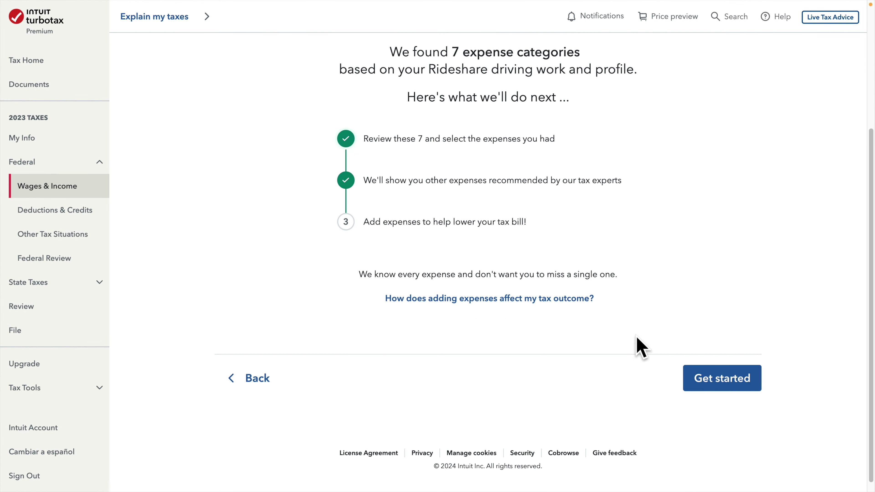
left_click(719, 383)
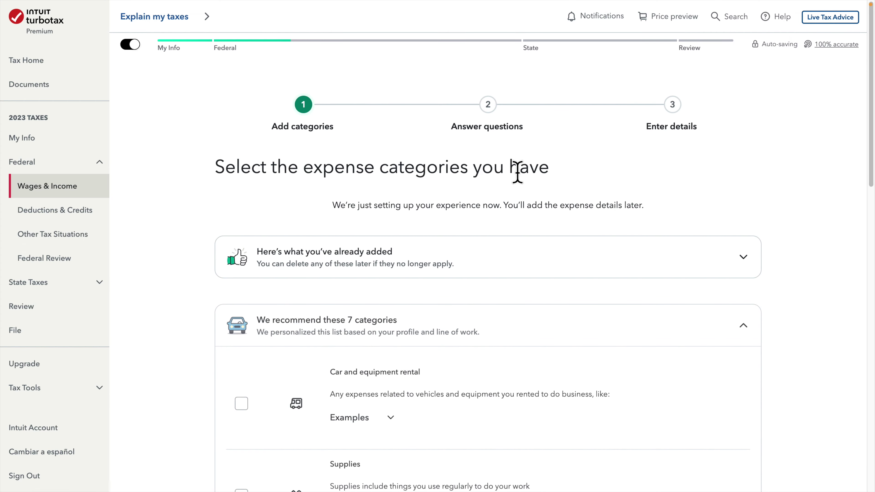
scroll(517, 267, "down", 2)
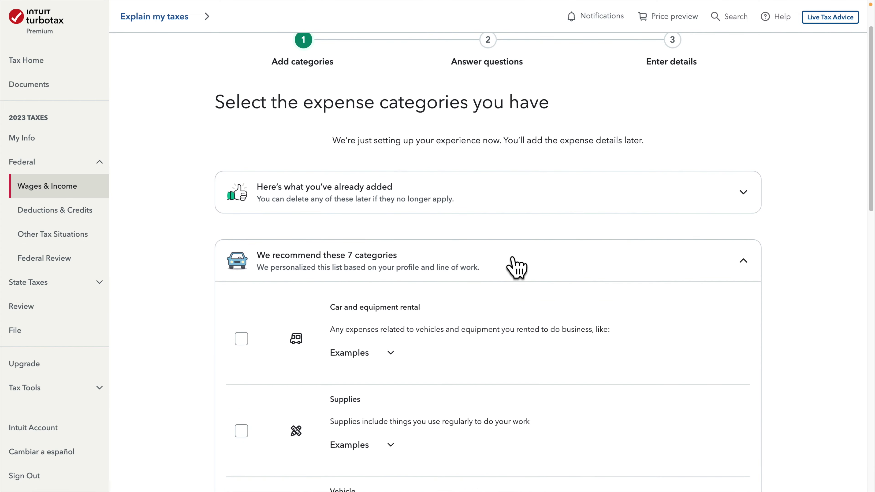
scroll(454, 312, "down", 2)
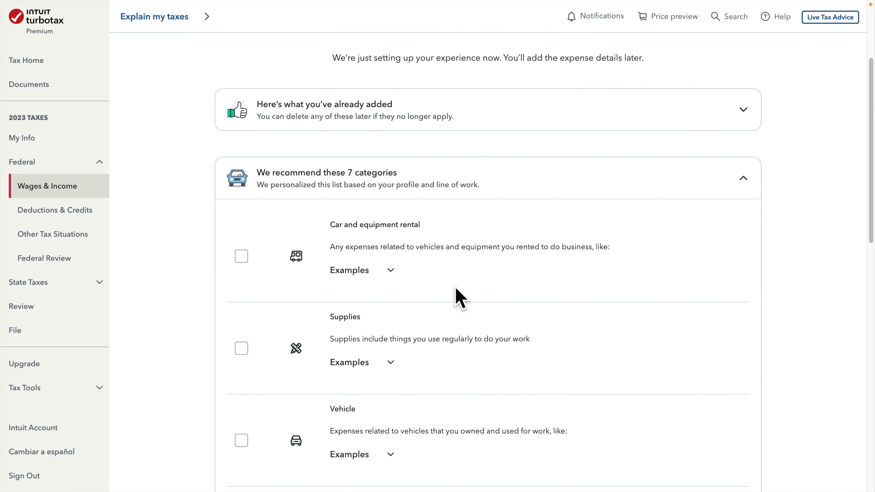
scroll(329, 329, "down", 1)
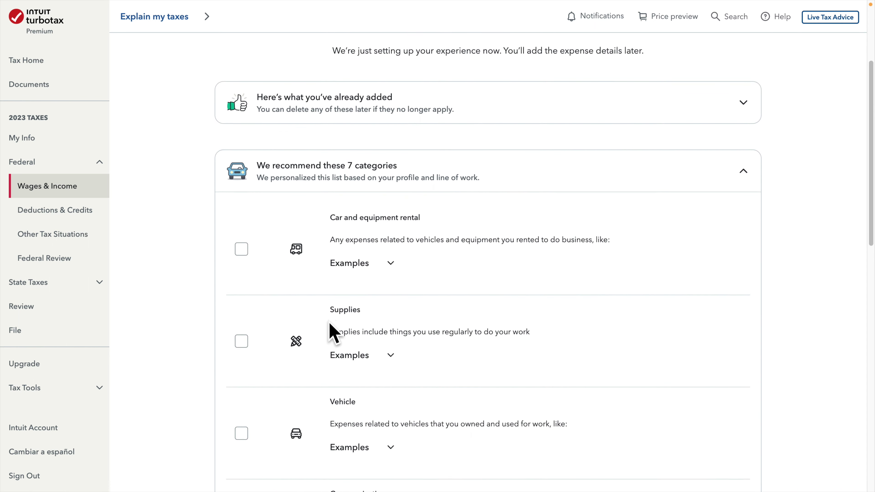
left_click(391, 345)
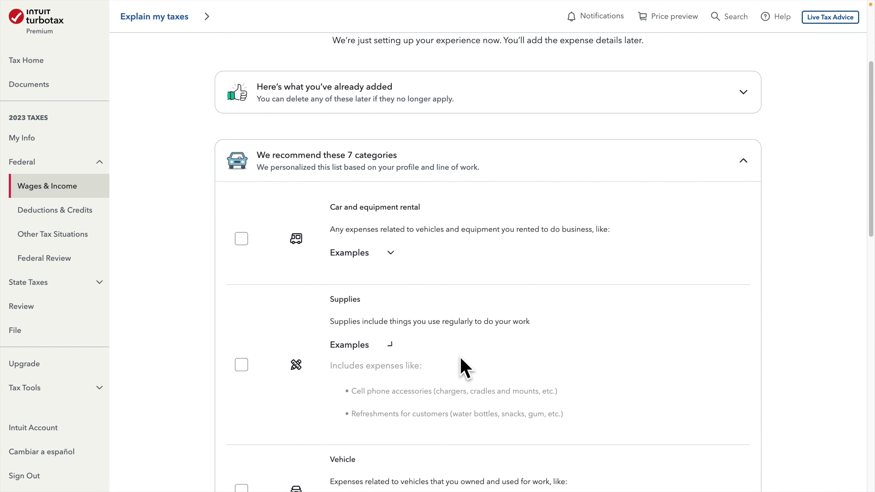
scroll(472, 348, "down", 2)
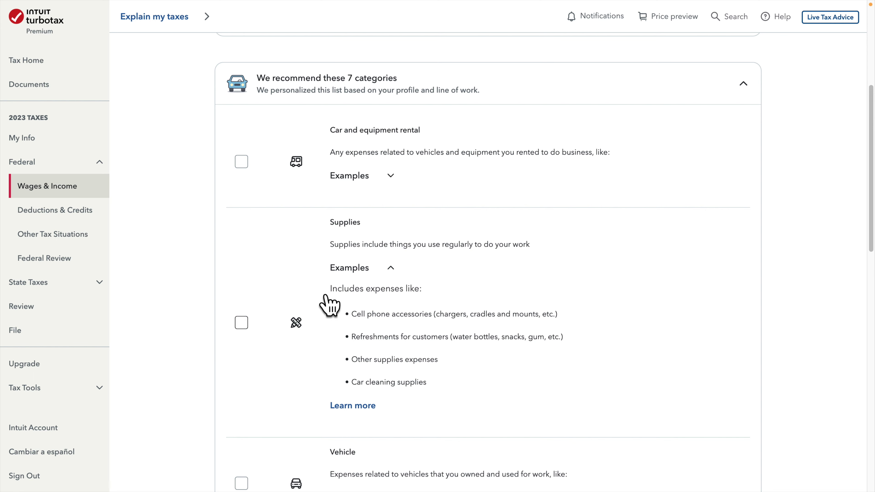
left_click(329, 303)
- Expand the examples for the Vehicle expense category and select that category
scroll(332, 303, "down", 2)
scroll(454, 273, "down", 4)
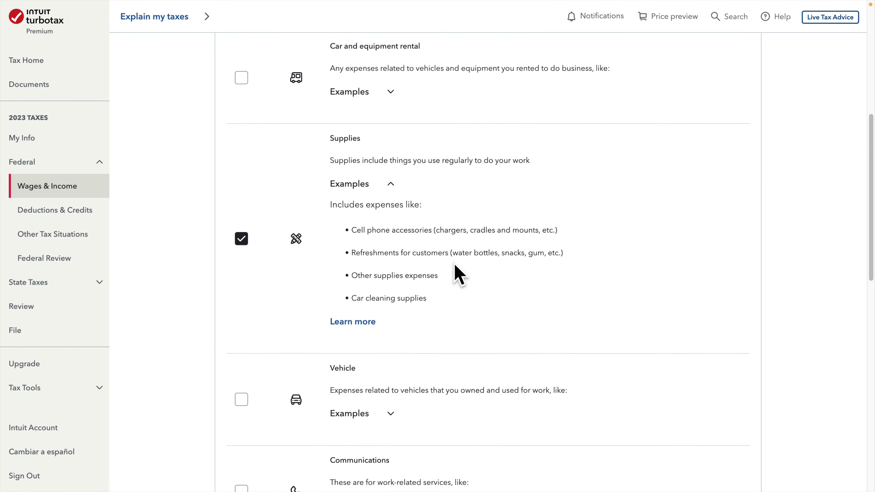
scroll(460, 274, "down", 1)
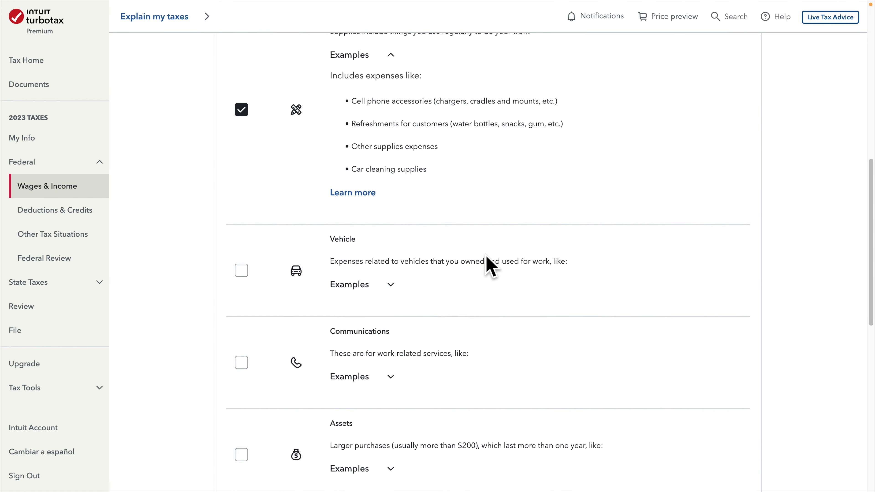
left_click(390, 285)
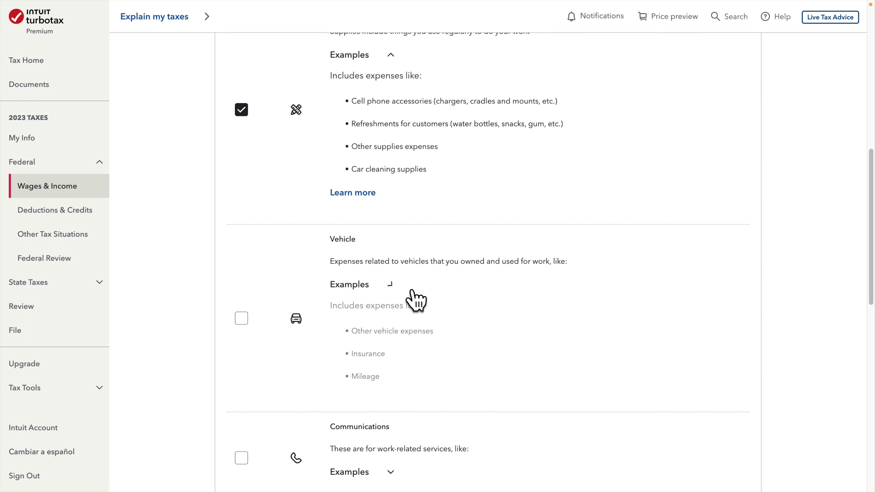
scroll(428, 365, "down", 1)
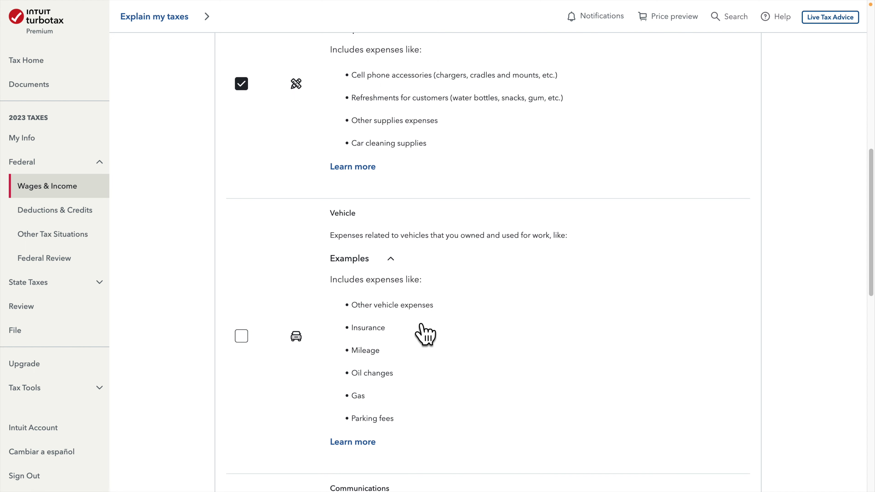
left_click(241, 336)
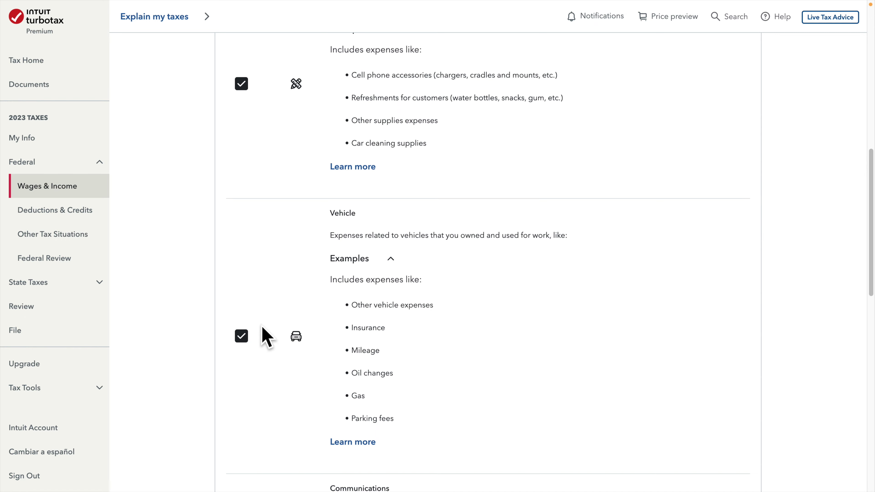
- Review the remaining recommended categories, expand the Communications examples, and select the Communications expense category
scroll(445, 336, "down", 5)
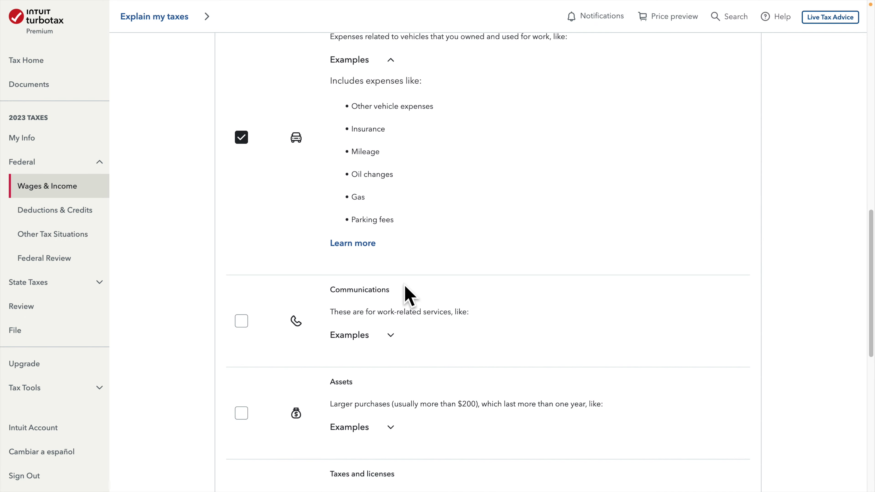
scroll(363, 321, "down", 3)
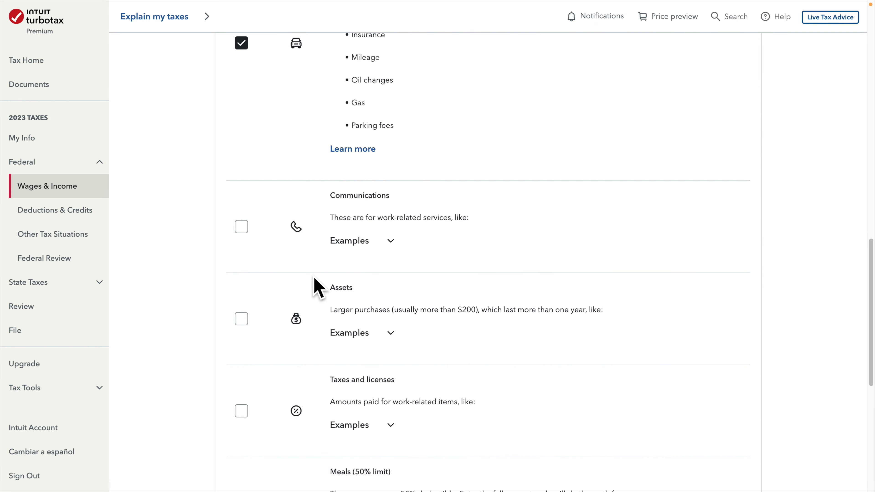
scroll(341, 320, "down", 2)
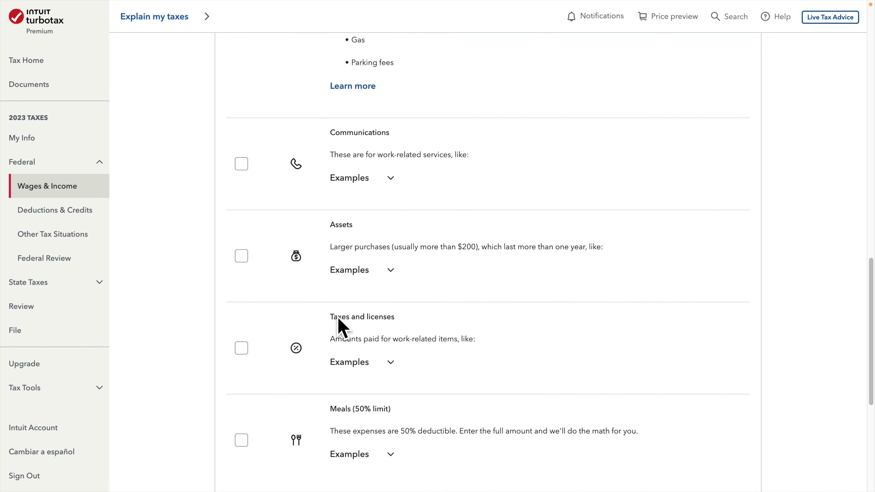
scroll(338, 337, "down", 5)
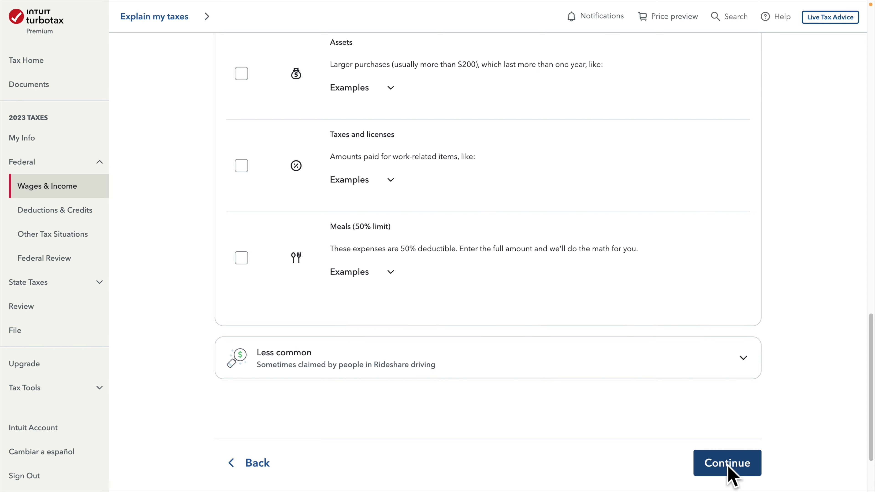
scroll(315, 202, "up", 3)
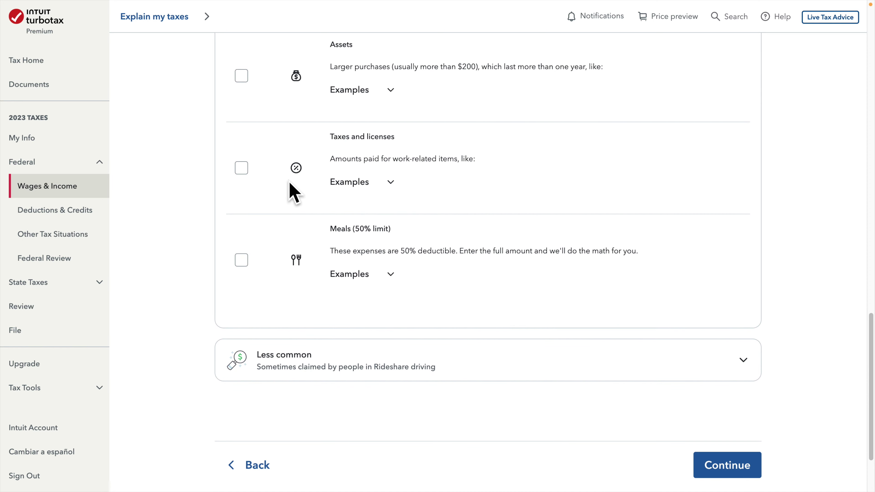
scroll(320, 201, "up", 6)
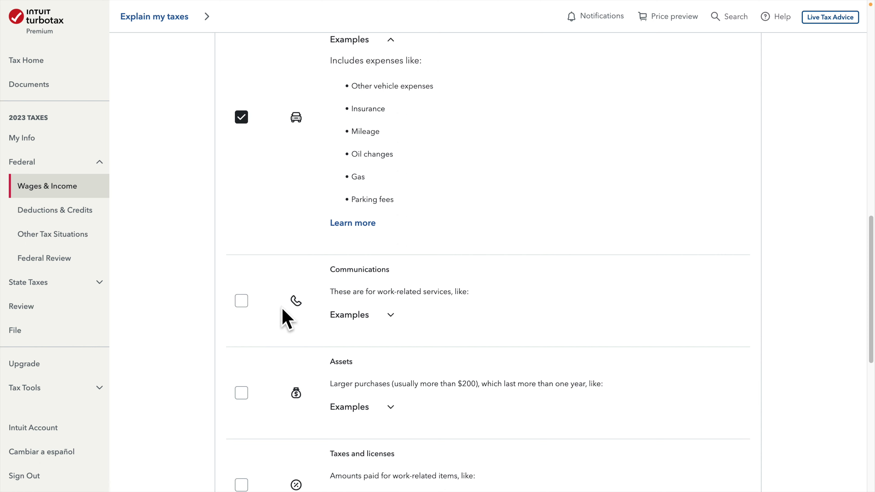
left_click(391, 317)
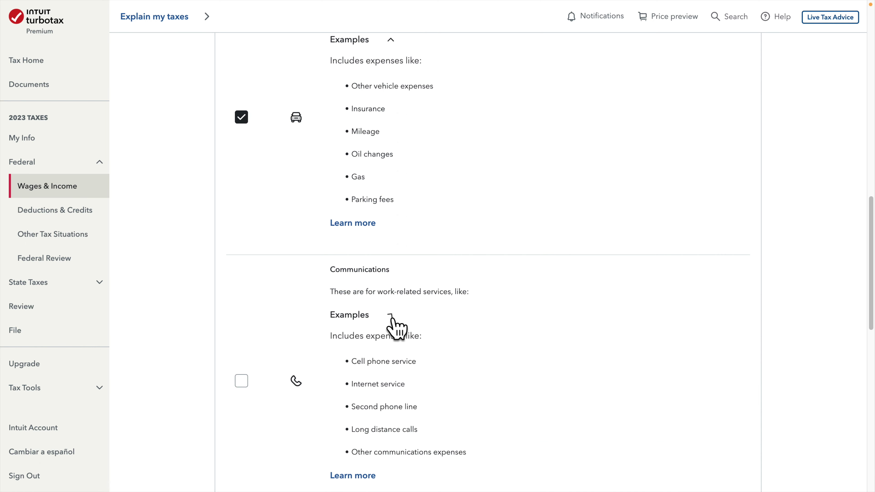
scroll(414, 375, "down", 2)
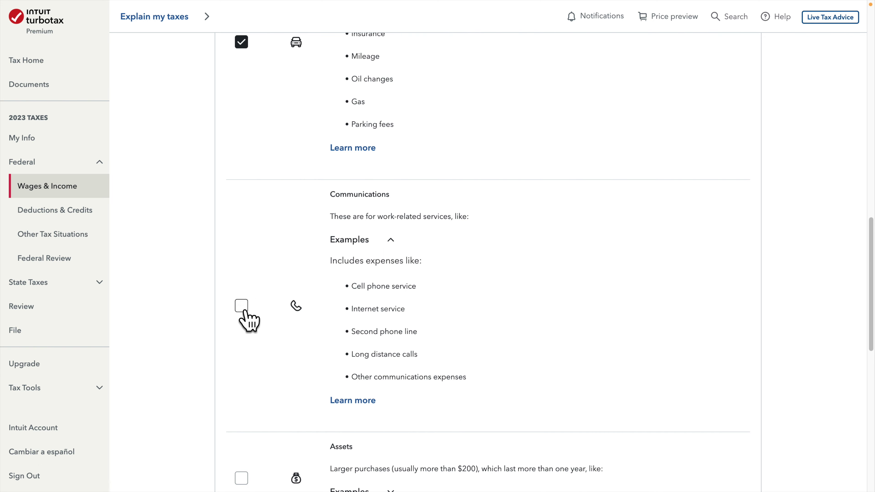
left_click(254, 305)
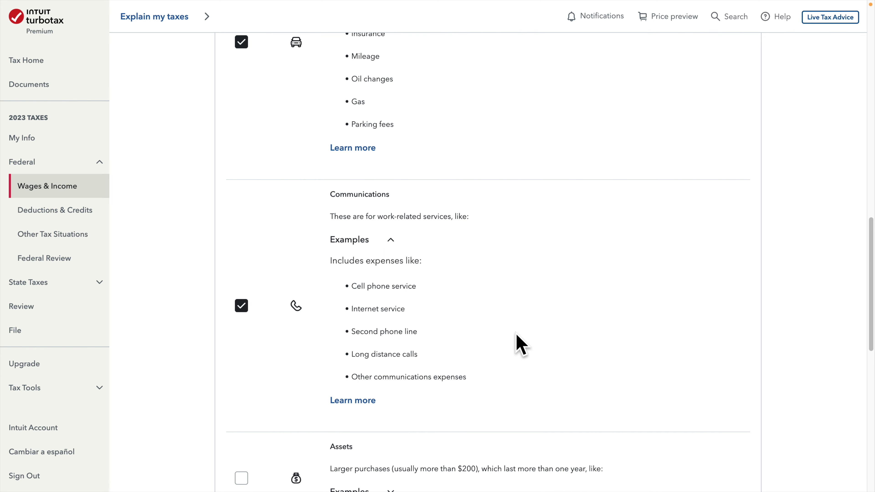
- Leave Assets, Taxes and licenses, and Meals unselected, and continue with the chosen expense categories
scroll(427, 310, "down", 3)
scroll(556, 340, "down", 5)
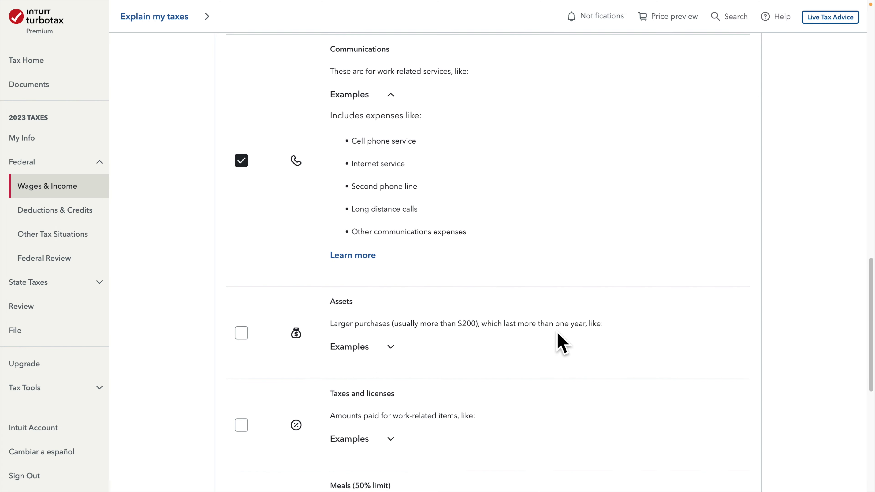
scroll(680, 396, "down", 5)
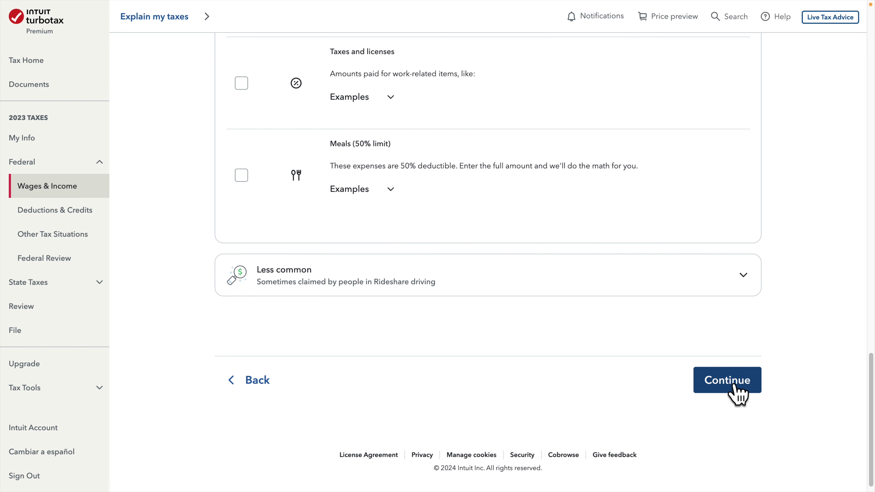
left_click(734, 385)
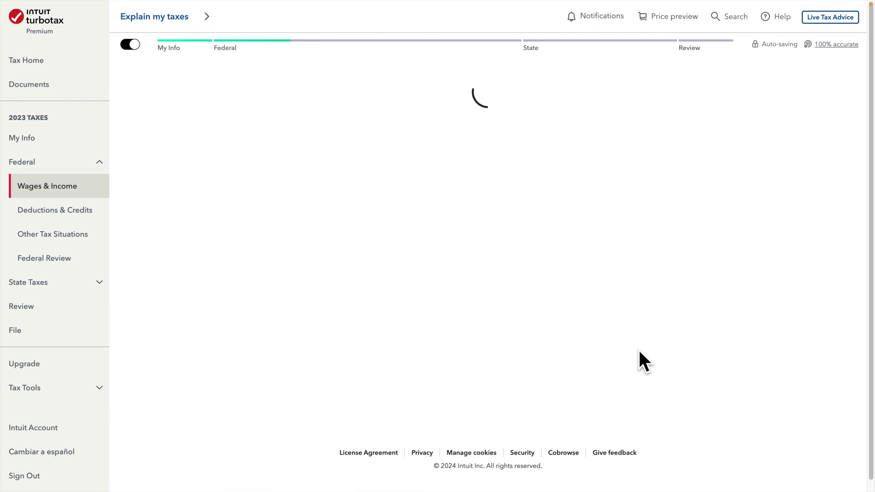
- Answer No to renting a vehicle or equipment, making major purchases, and paying taxes or license fees, and continue to the expense summary
scroll(643, 361, "down", 4)
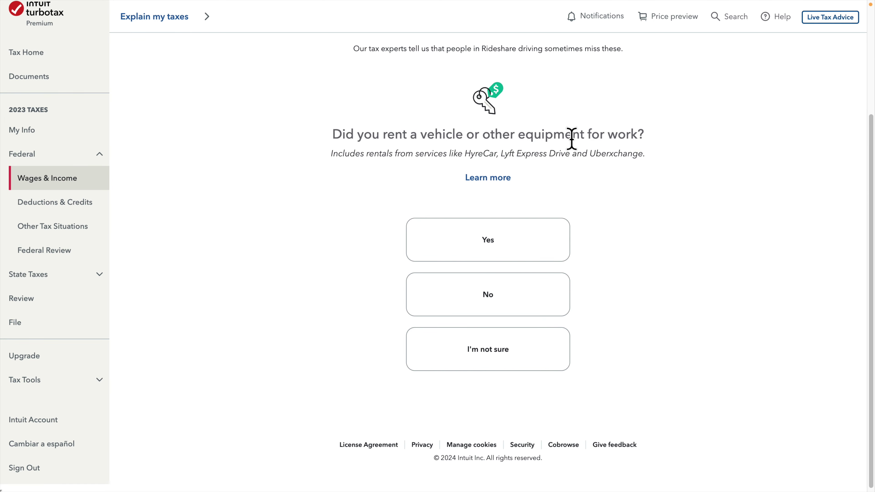
left_click_drag(457, 137, 624, 137)
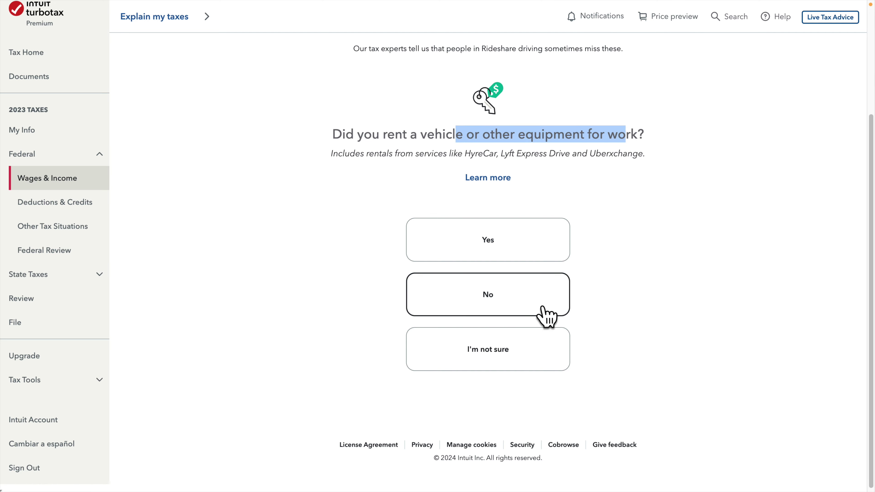
left_click(513, 314)
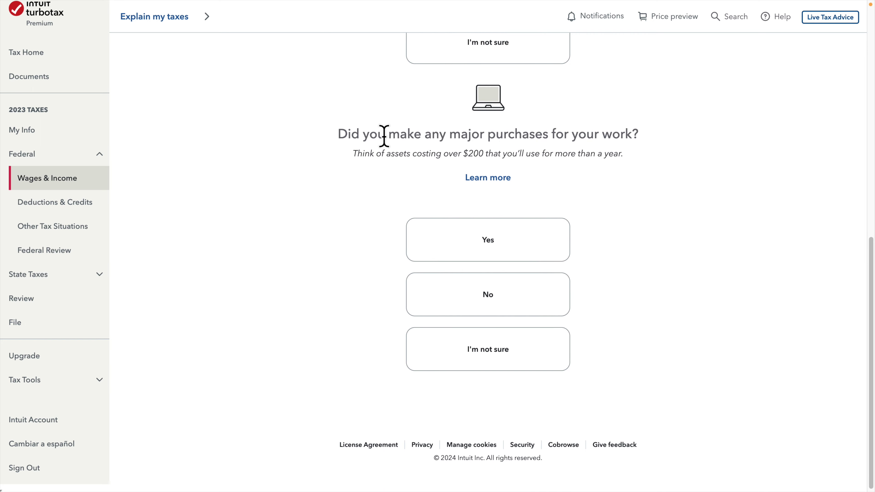
left_click_drag(384, 135, 632, 135)
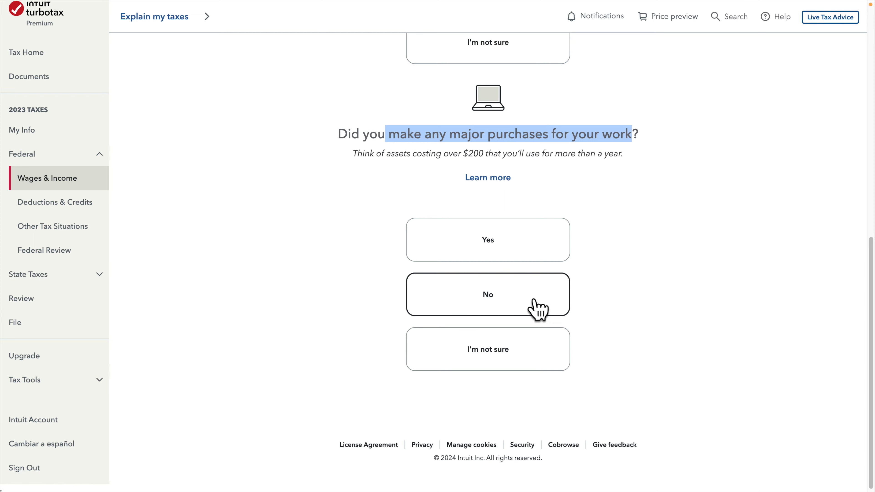
left_click(535, 310)
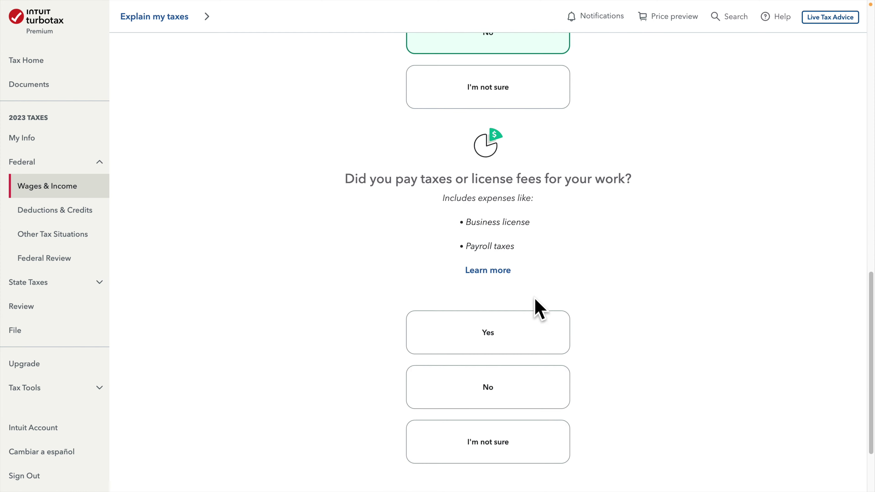
left_click_drag(367, 141, 611, 149)
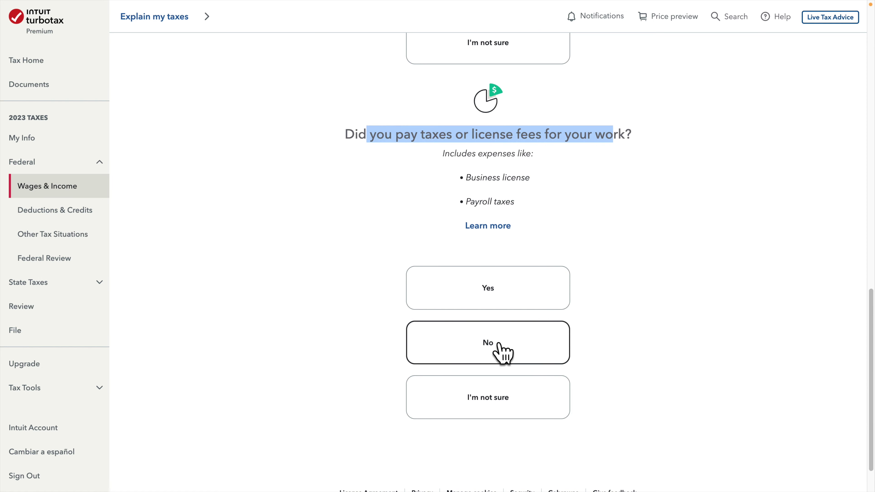
left_click(503, 353)
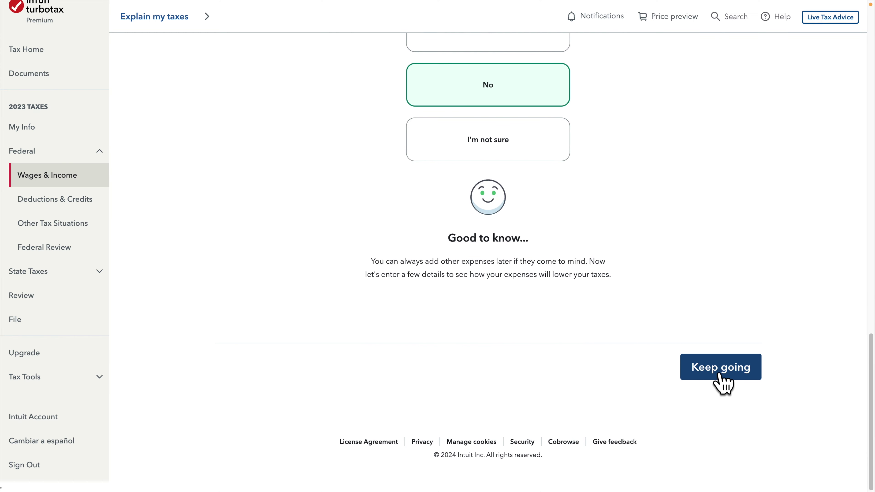
left_click(718, 369)
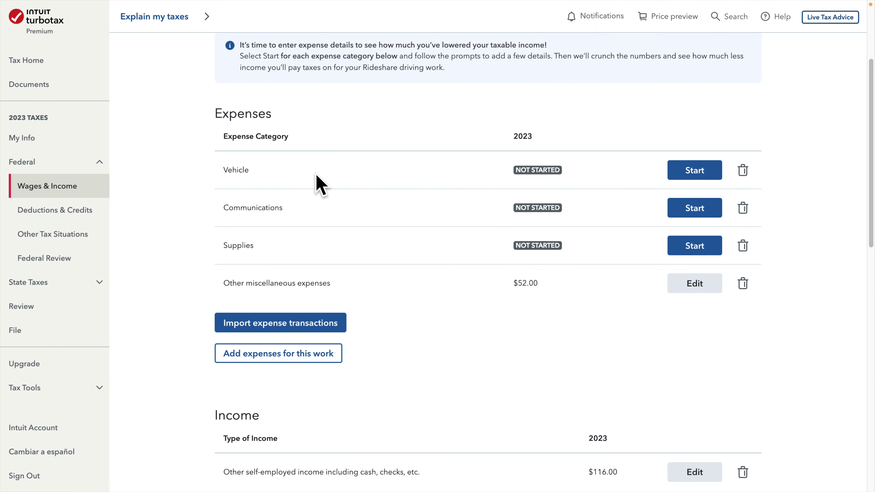
- Start the Vehicle expense category and confirm that a car or truck was used for the rideshare driving work
left_click(697, 173)
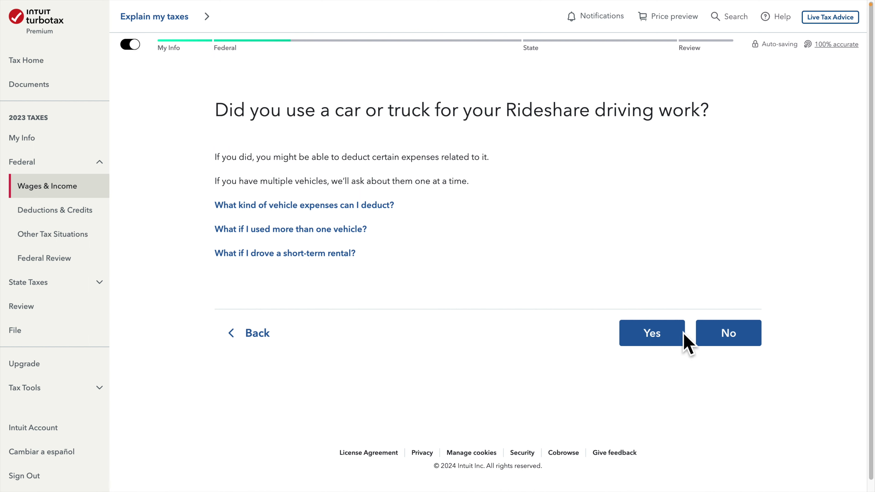
left_click_drag(337, 111, 636, 120)
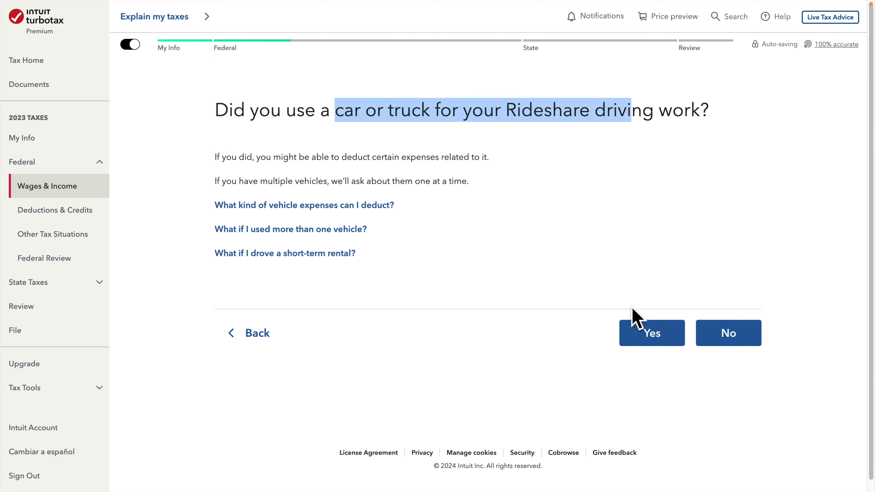
left_click(654, 336)
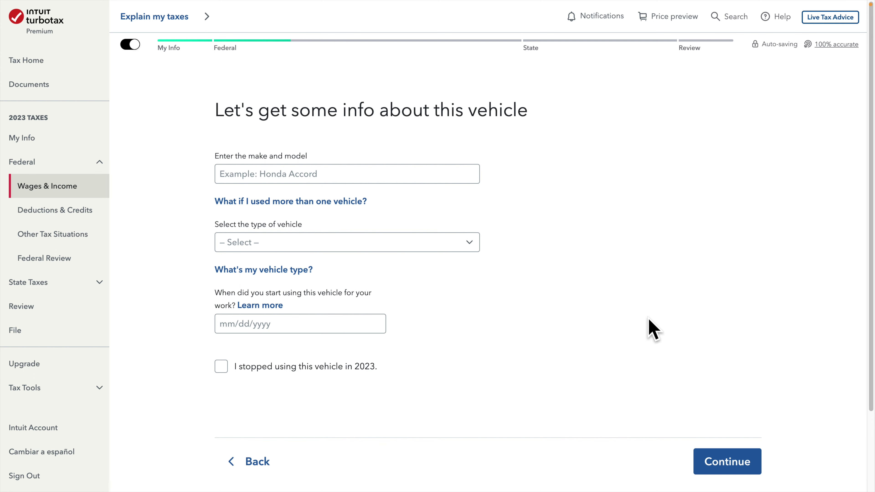
- Enter the vehicle as a Honda Accord, Auto under 6,000 lbs, used for work since 01/01/2023, and mark it as owned
left_click(260, 174)
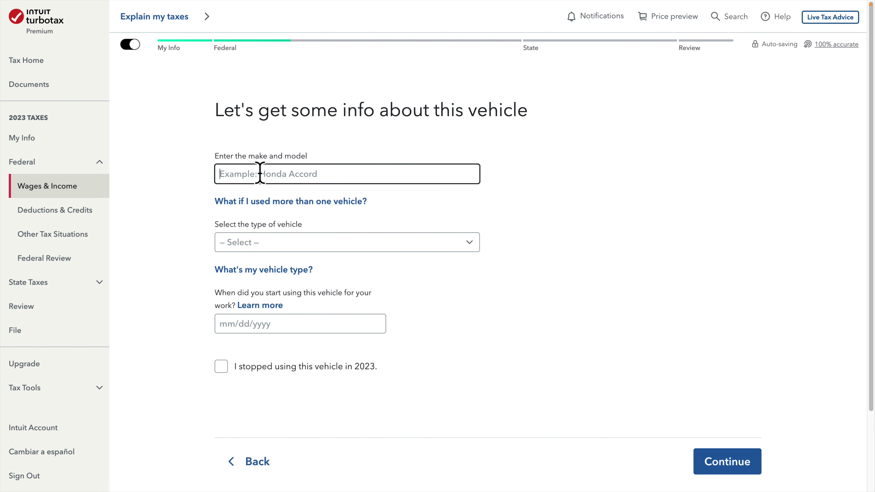
type("Honda Accord")
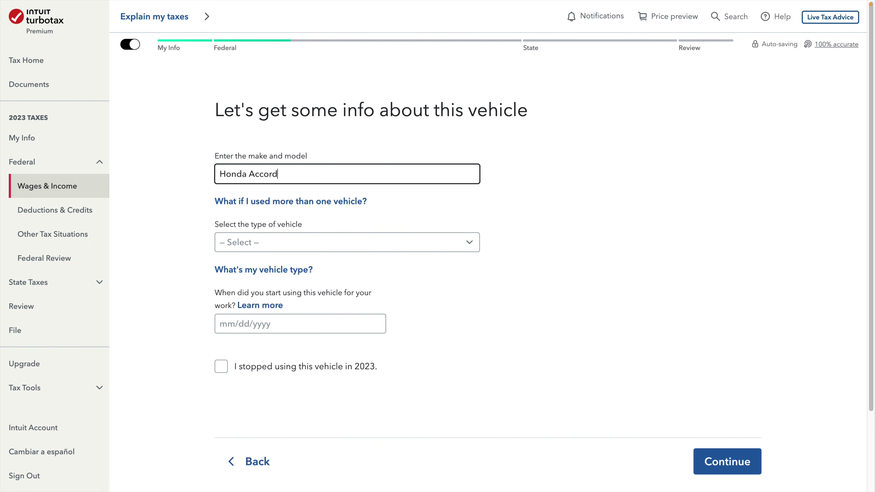
left_click(381, 245)
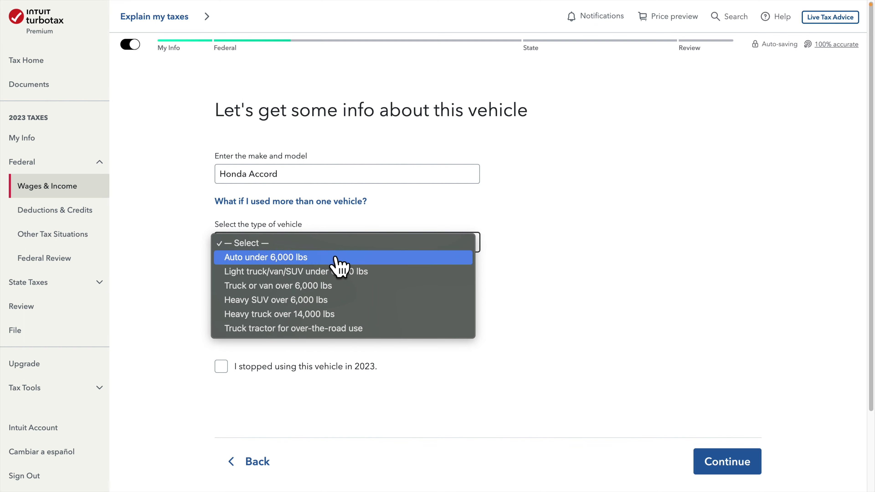
left_click(338, 266)
left_click(260, 324)
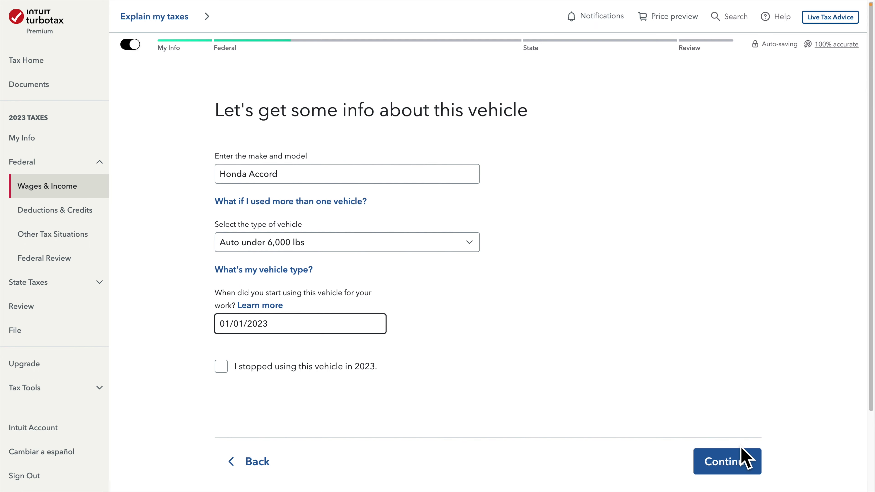
left_click(741, 457)
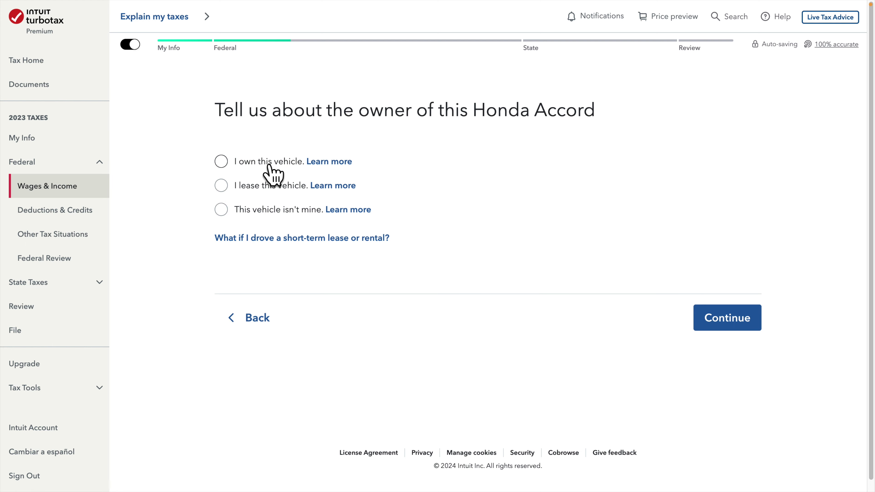
left_click(238, 163)
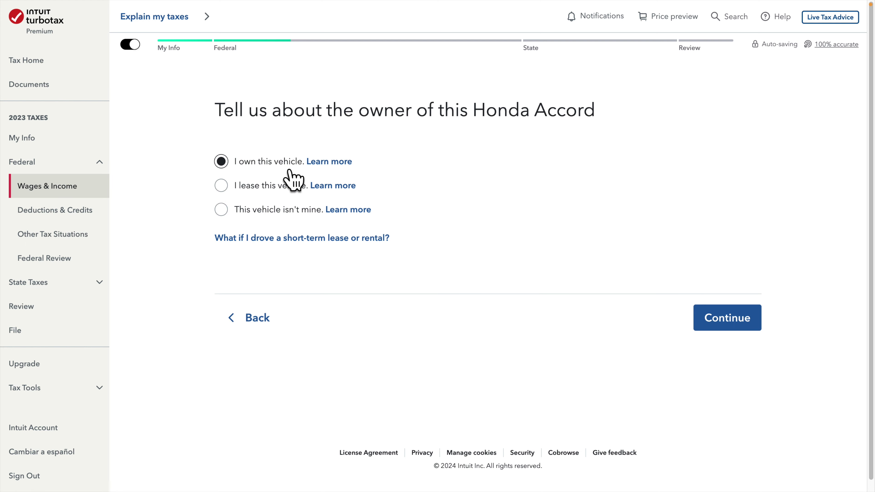
left_click(723, 325)
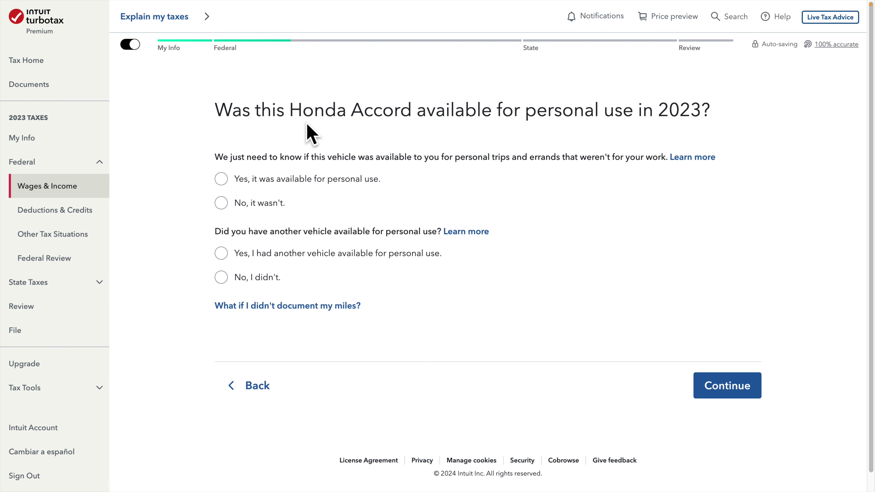
- State that the Honda Accord wasn't available for personal use and that another vehicle was, and continue
left_click_drag(308, 113, 605, 114)
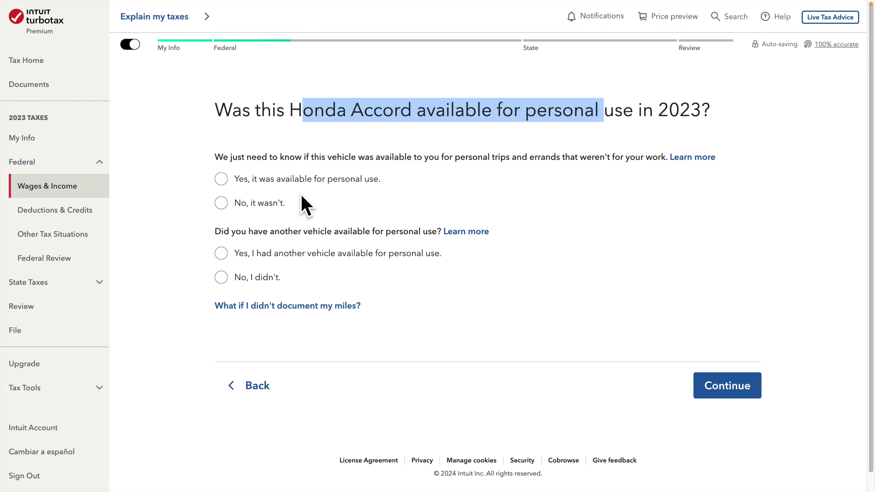
left_click(263, 206)
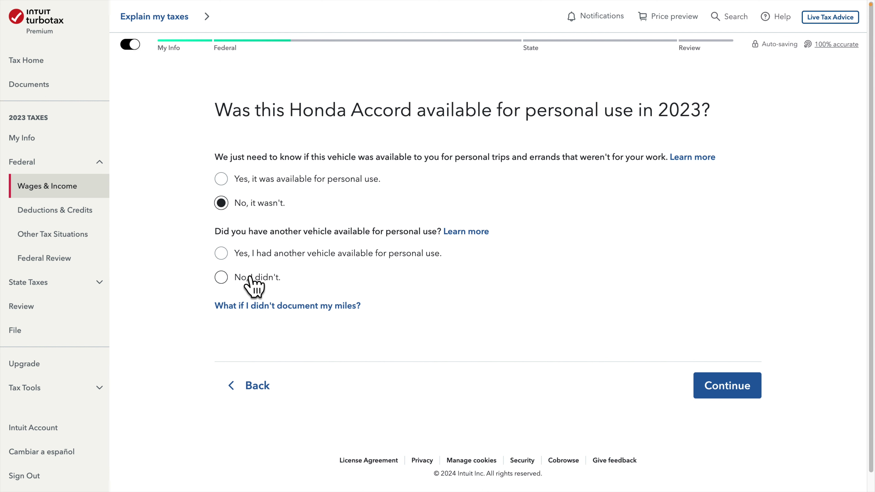
double_click(248, 277)
left_click_drag(260, 278, 232, 282)
left_click(247, 257)
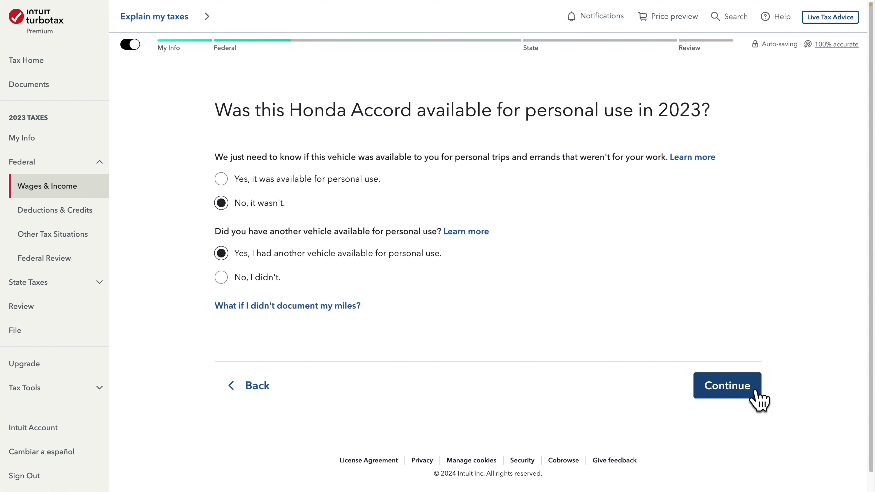
left_click(722, 386)
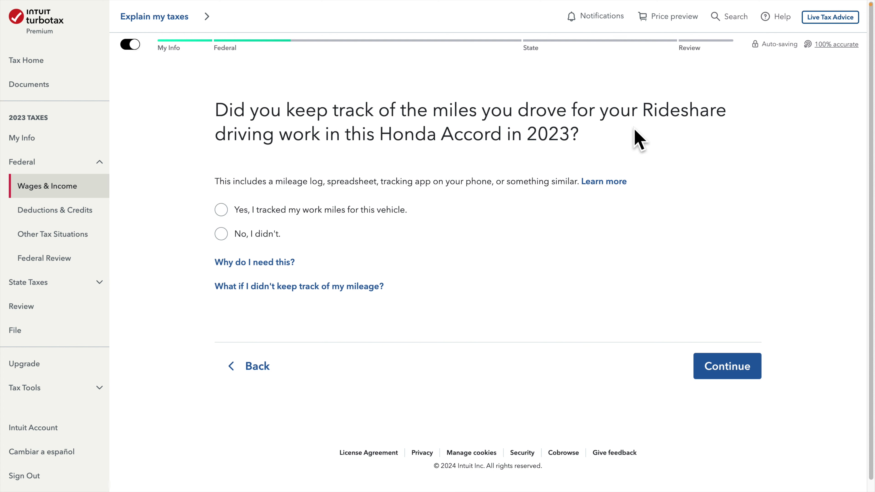
- Confirm that work miles were tracked for the Honda Accord, and enter 110 total miles and 110 rideshare miles for 2023
left_click(270, 217)
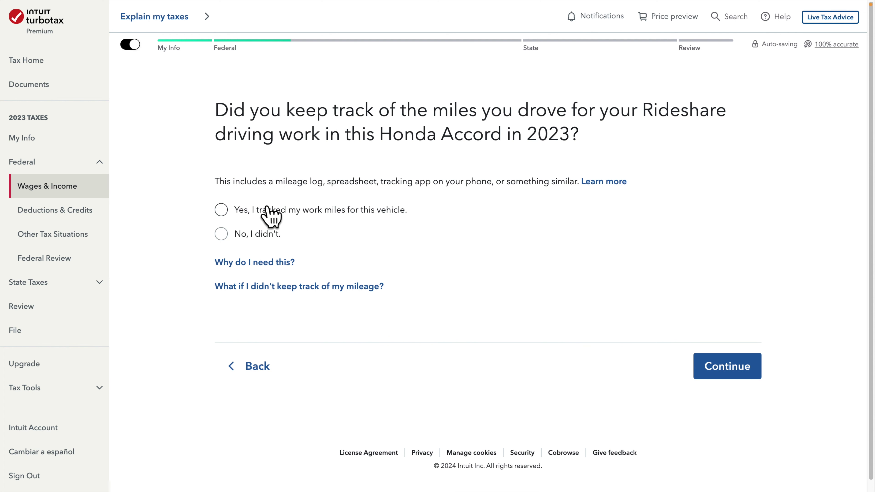
left_click(725, 366)
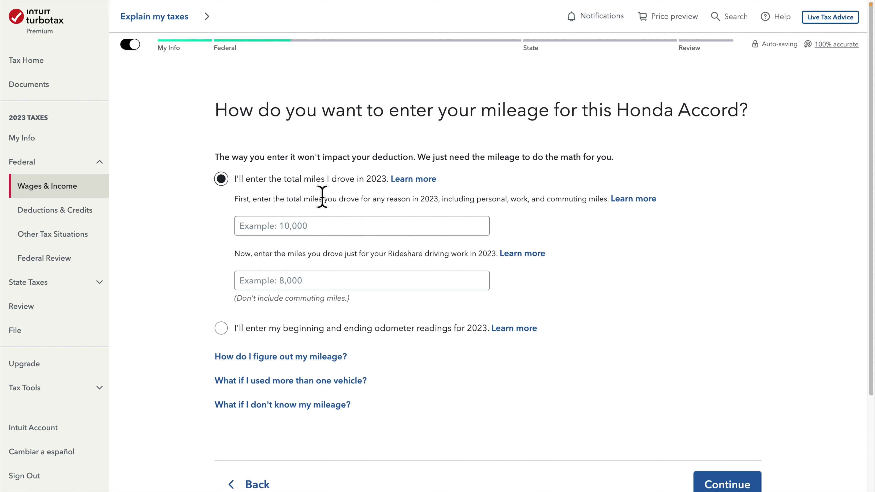
left_click_drag(250, 201, 383, 200)
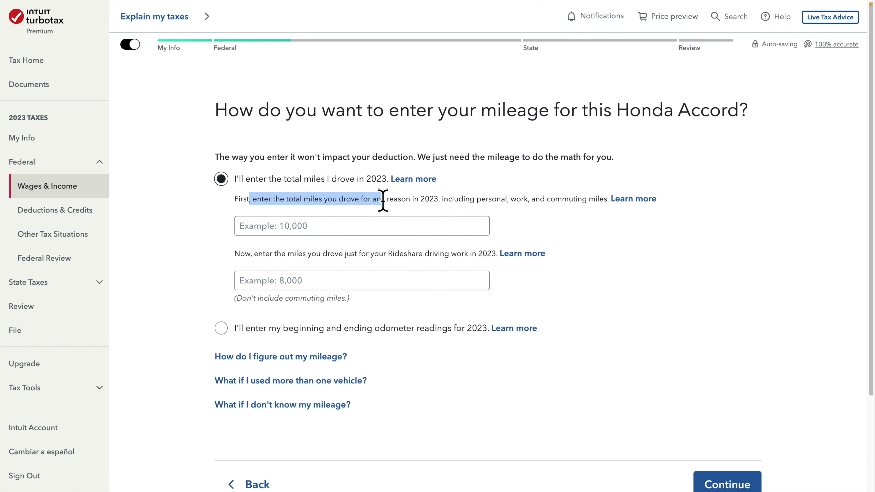
left_click(465, 200)
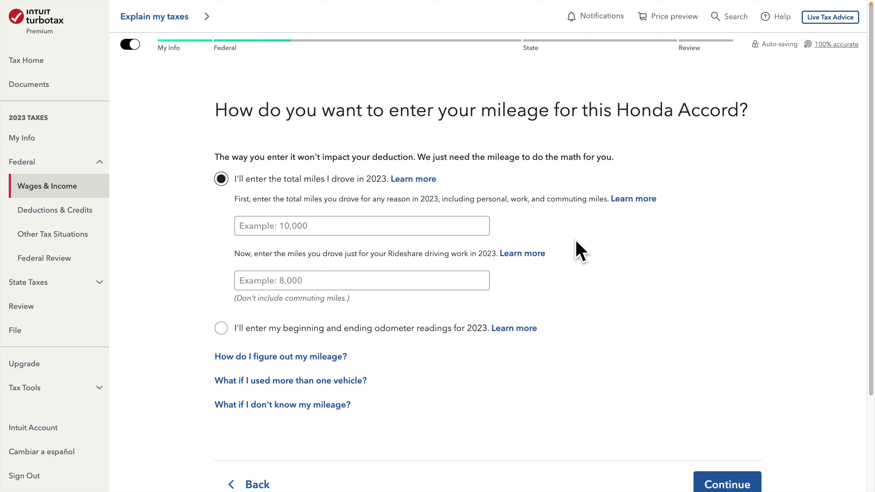
left_click(283, 228)
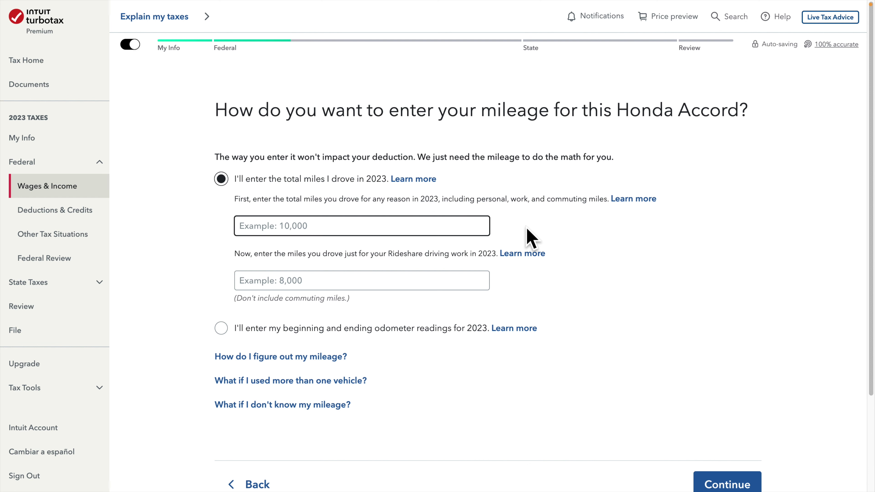
type("110")
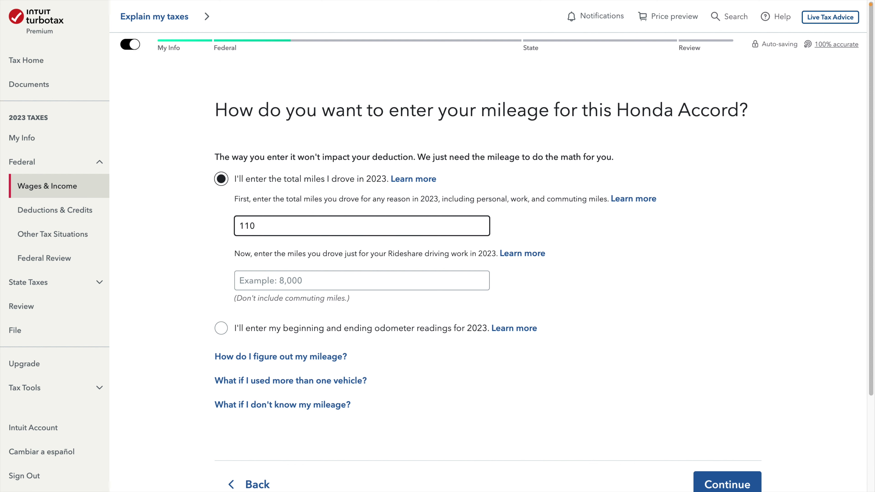
left_click(352, 281)
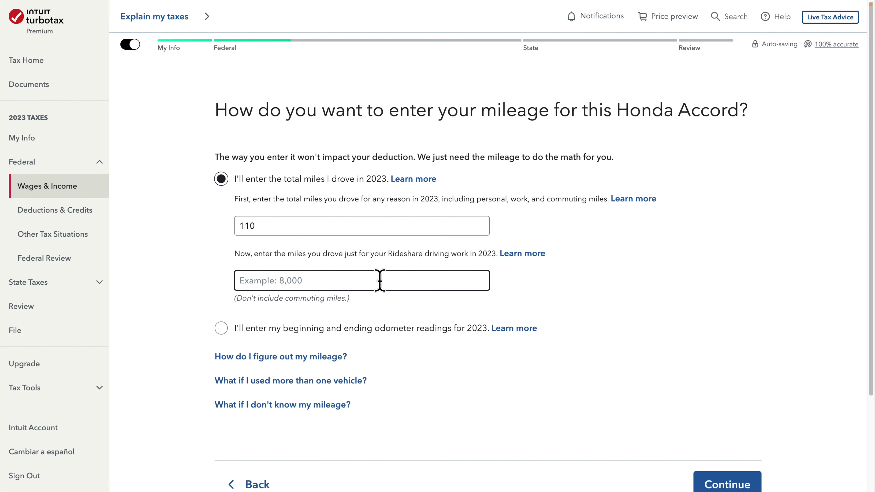
type("110")
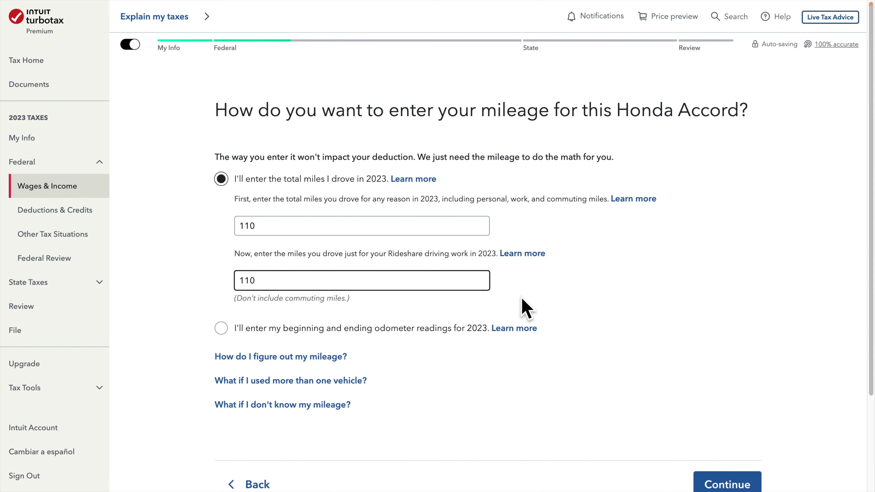
left_click(568, 300)
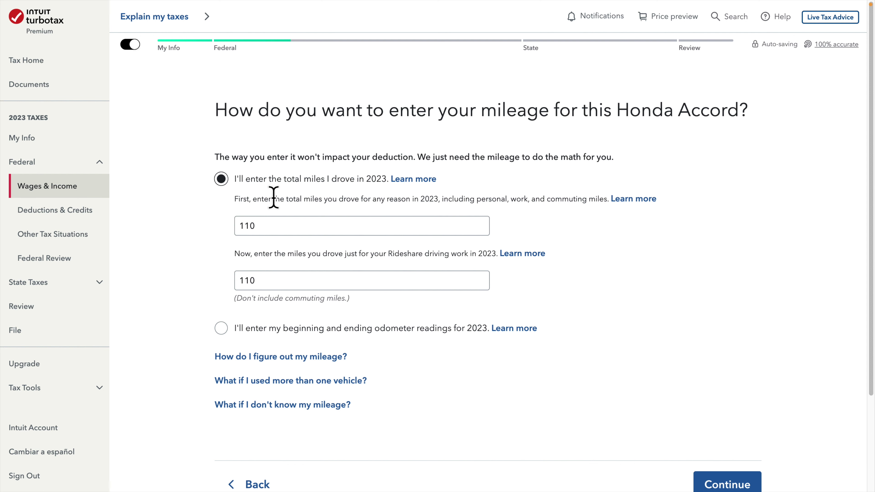
- Submit the mileage and answer that four or more other vehicles were not used for this work at the same time
left_click_drag(331, 200, 497, 202)
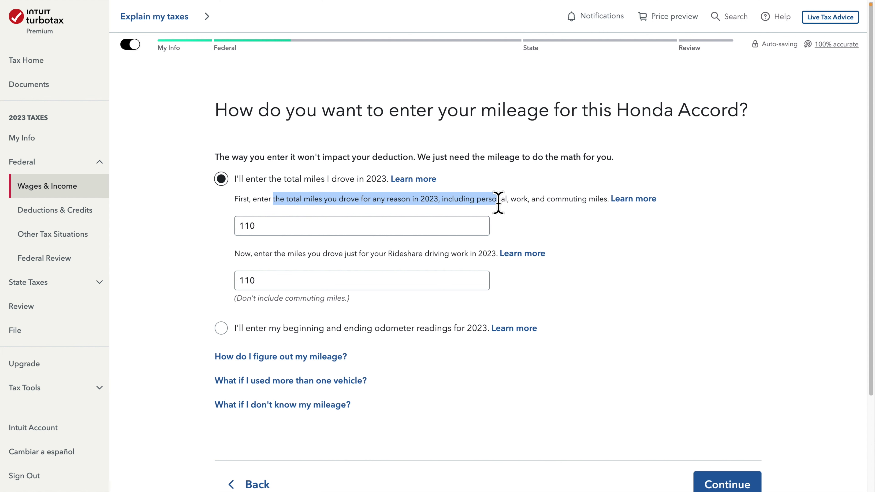
left_click(350, 203)
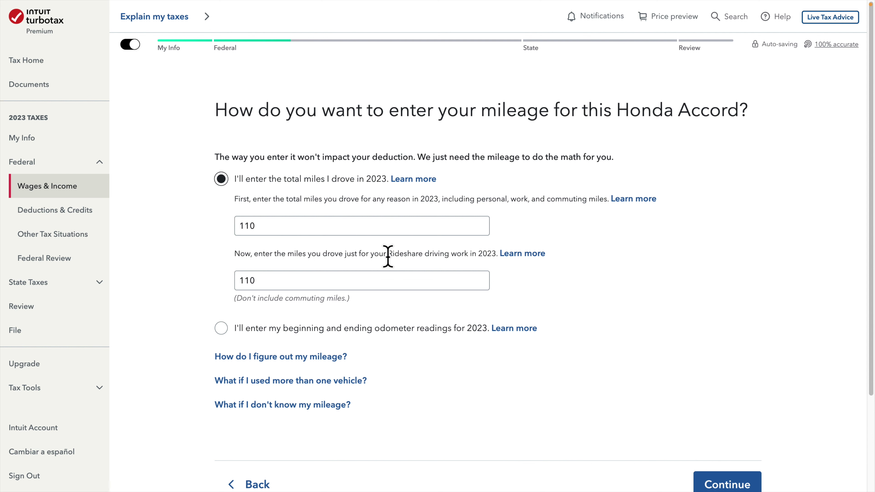
left_click_drag(384, 256, 467, 254)
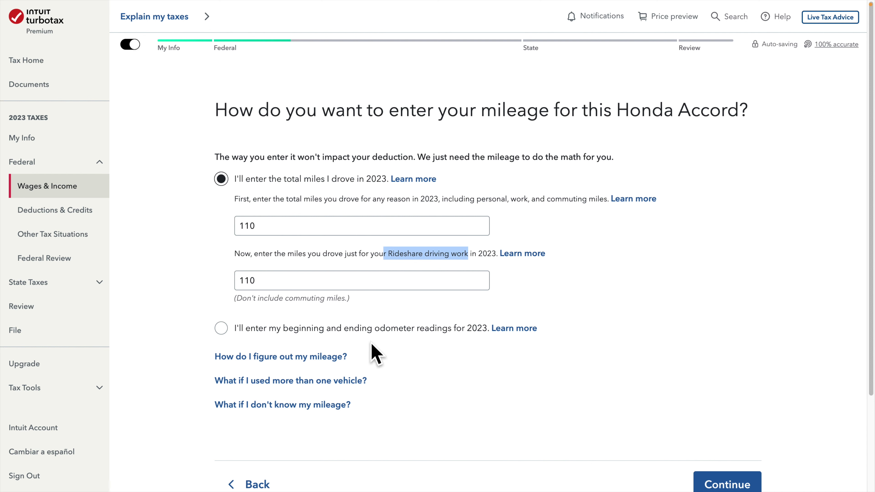
scroll(686, 386, "down", 3)
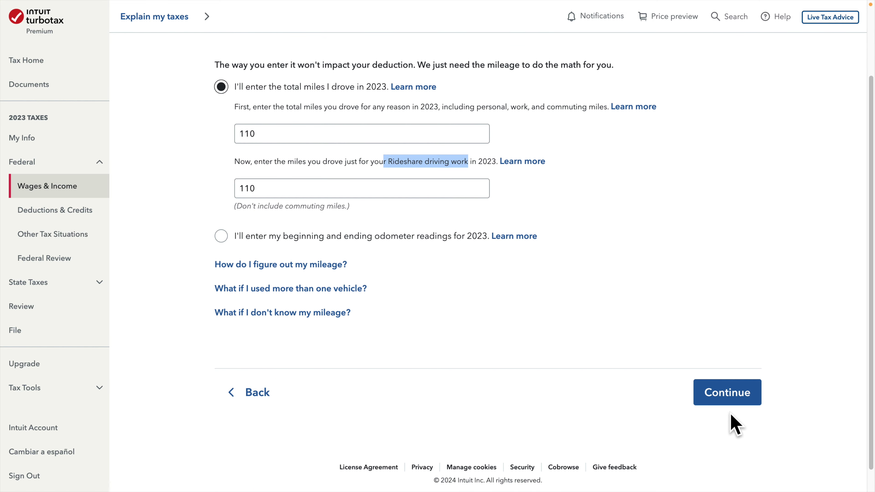
left_click(733, 401)
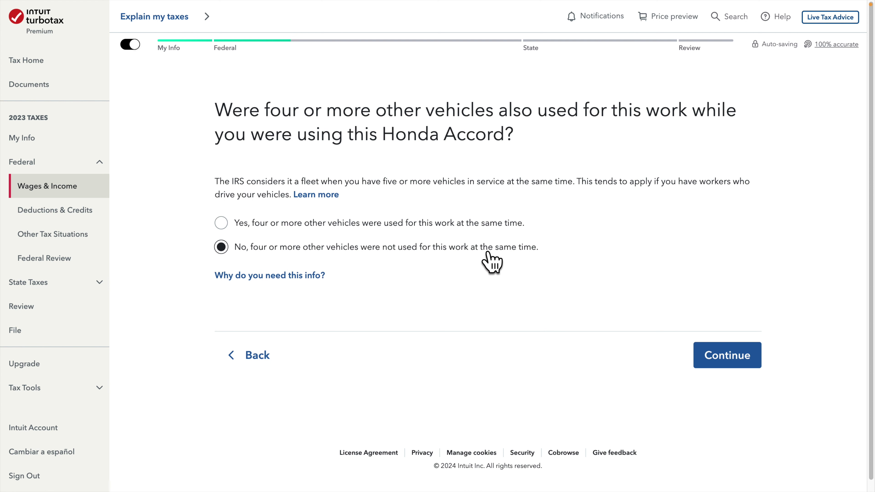
left_click(732, 357)
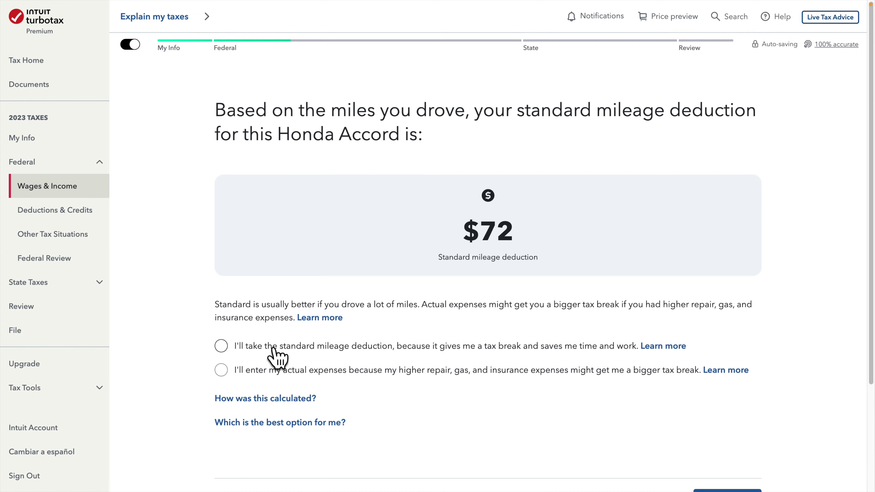
- Choose the standard mileage deduction for the Honda Accord and continue
left_click(296, 350)
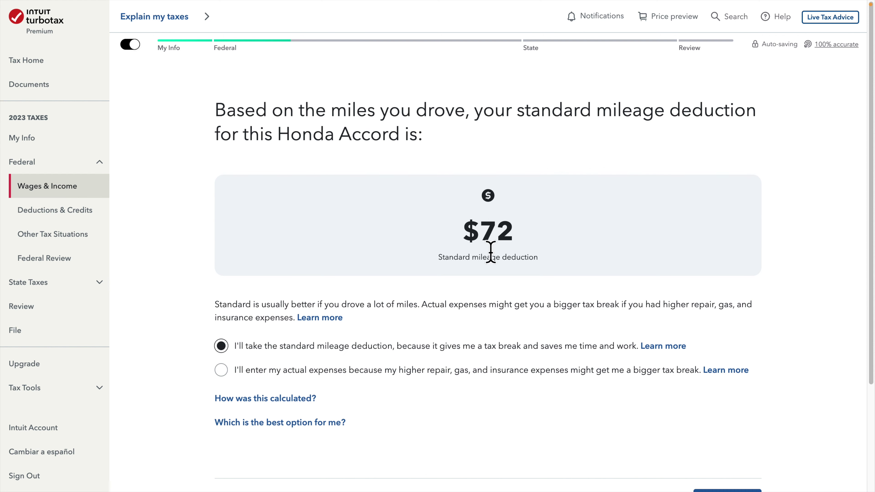
scroll(620, 366, "down", 3)
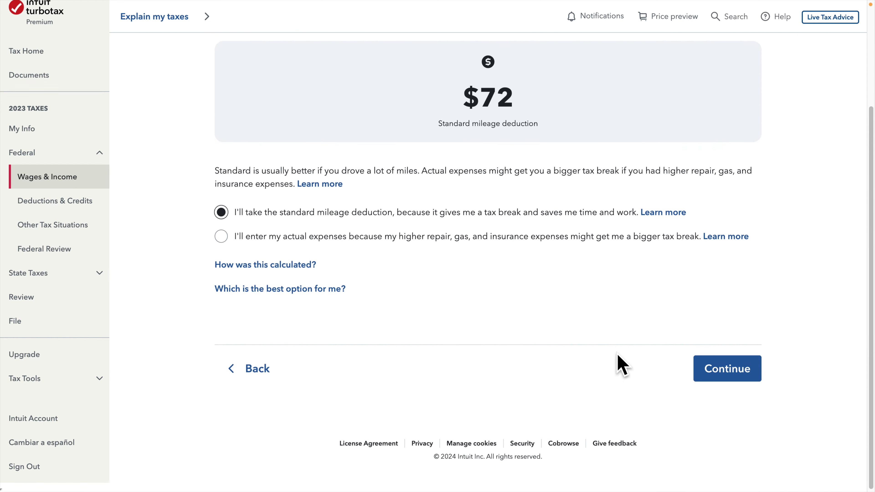
left_click(744, 369)
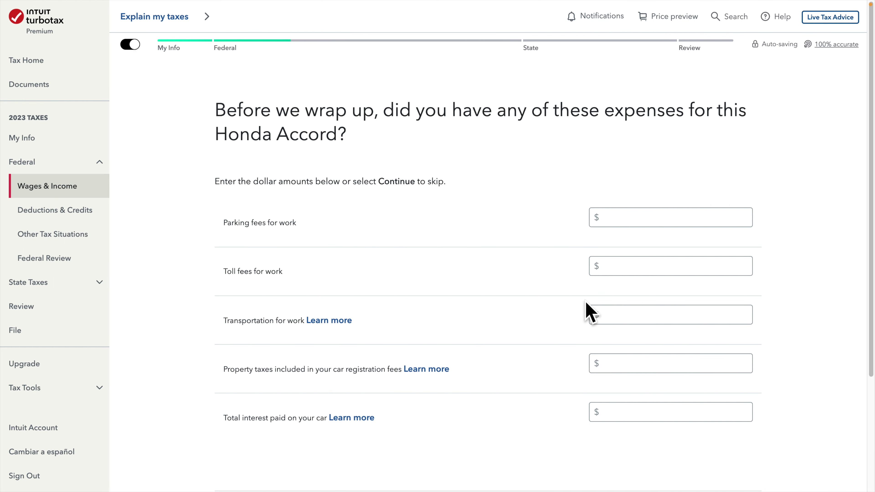
- Skip the additional Honda Accord expenses and finish the vehicle section, stating that all vehicles driven for this work have been added
scroll(517, 289, "down", 1)
scroll(644, 469, "down", 2)
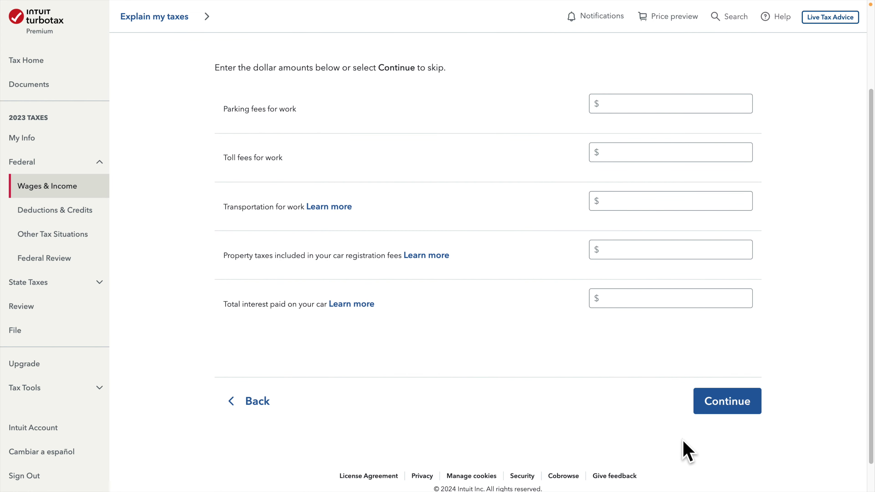
left_click(709, 403)
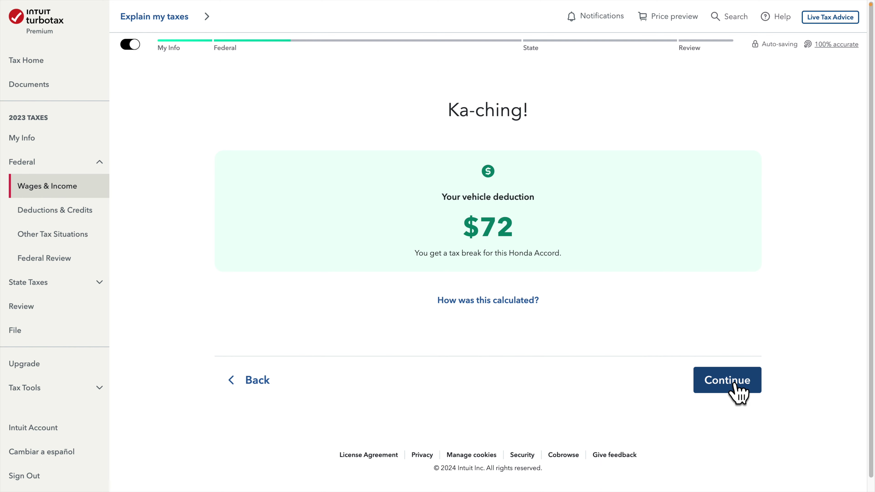
left_click(735, 386)
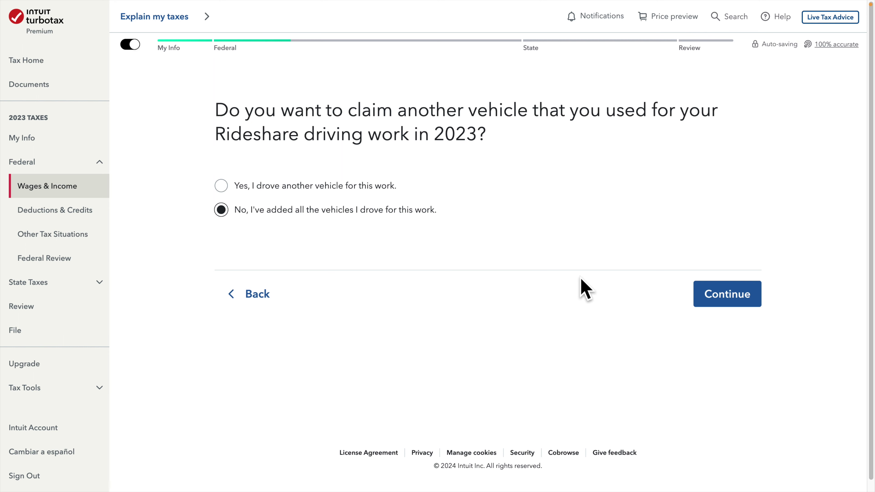
left_click(728, 292)
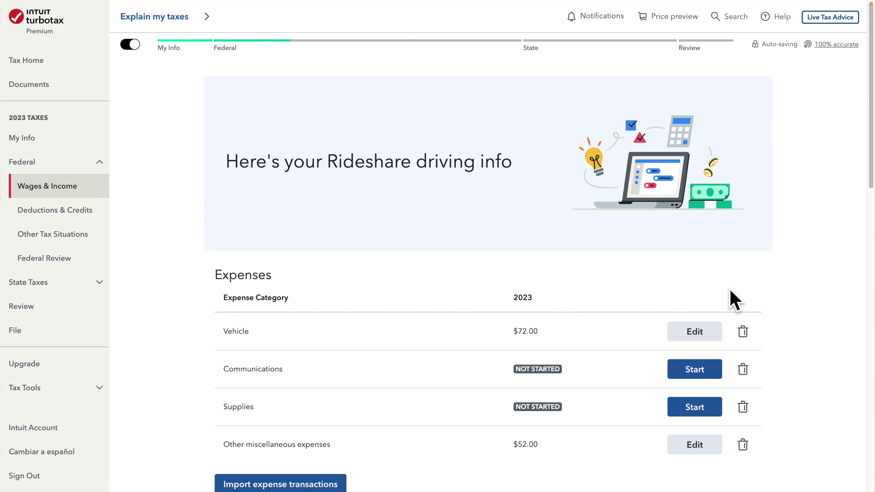
- Start the Supplies expense category and submit a Car Cleaning expense of $30
scroll(664, 323, "down", 5)
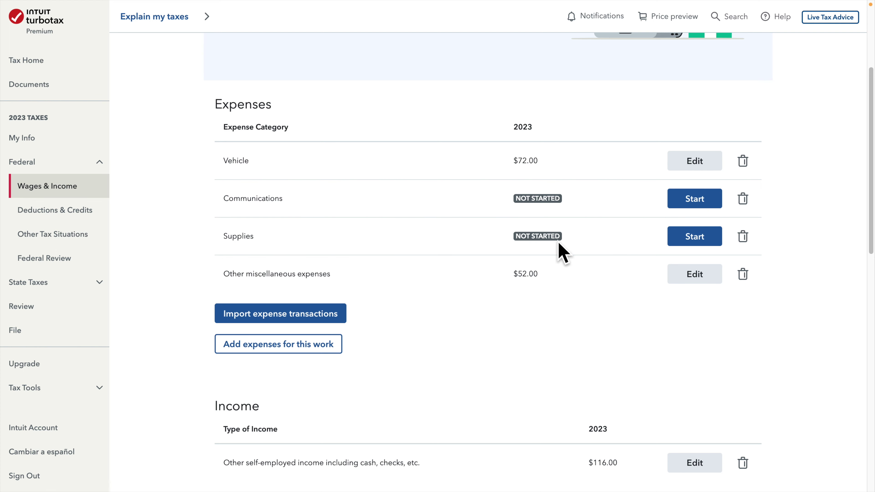
left_click(688, 238)
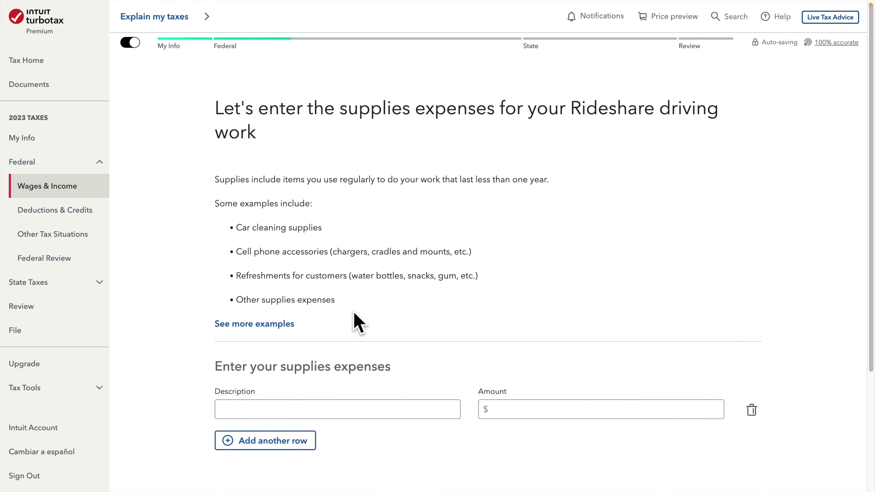
scroll(356, 318, "down", 3)
left_click(240, 321)
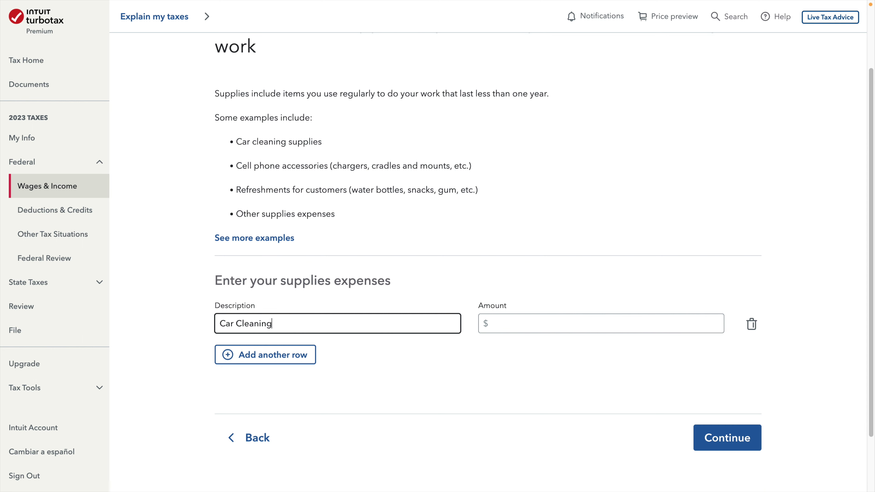
left_click(526, 331)
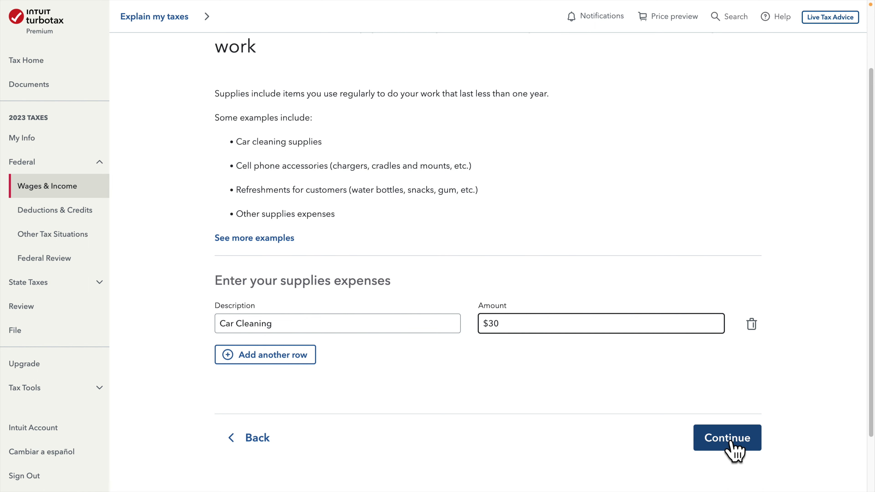
left_click(732, 448)
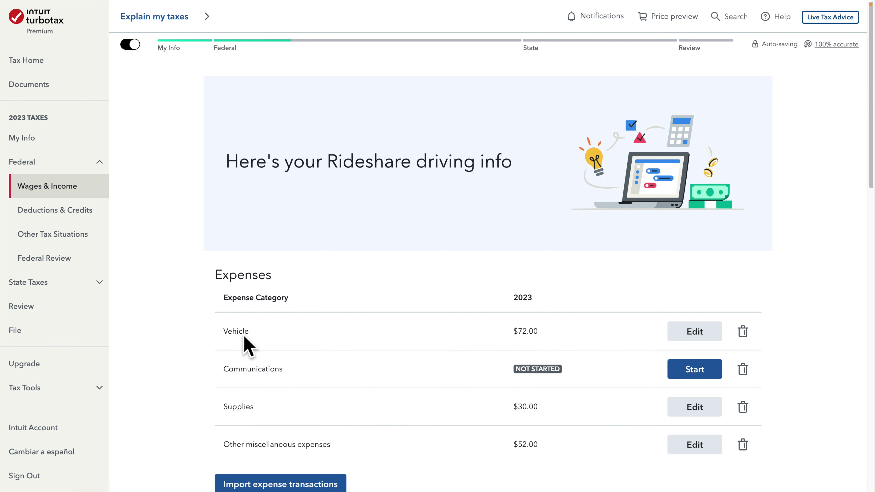
- Start the Communications expense category and submit a Cell phone plan expense of $30
left_click_drag(228, 330, 250, 330)
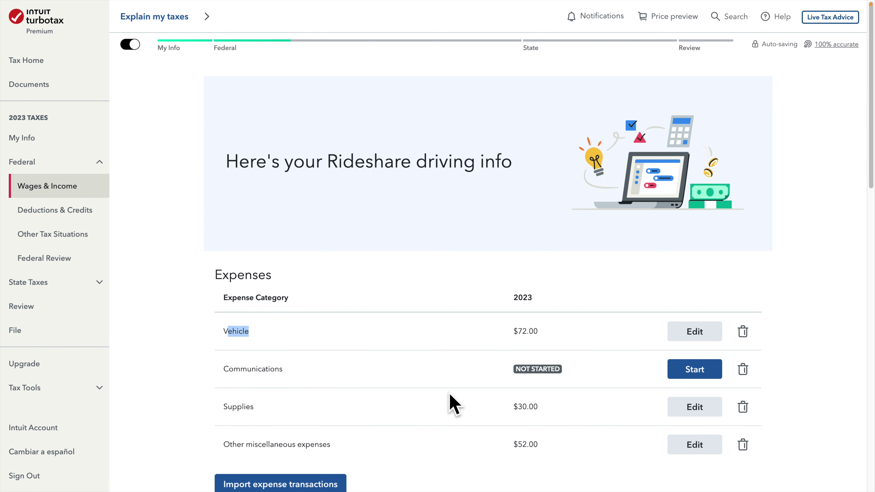
left_click_drag(228, 369, 284, 369)
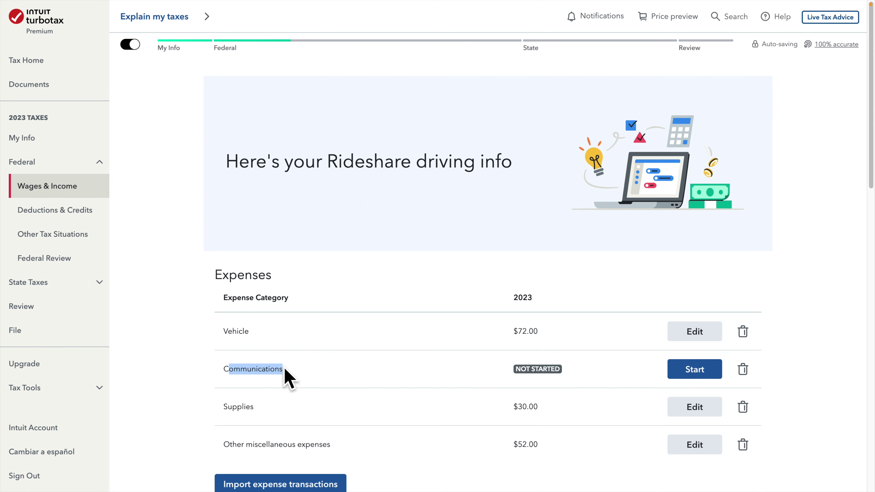
scroll(654, 385, "down", 1)
left_click(684, 360)
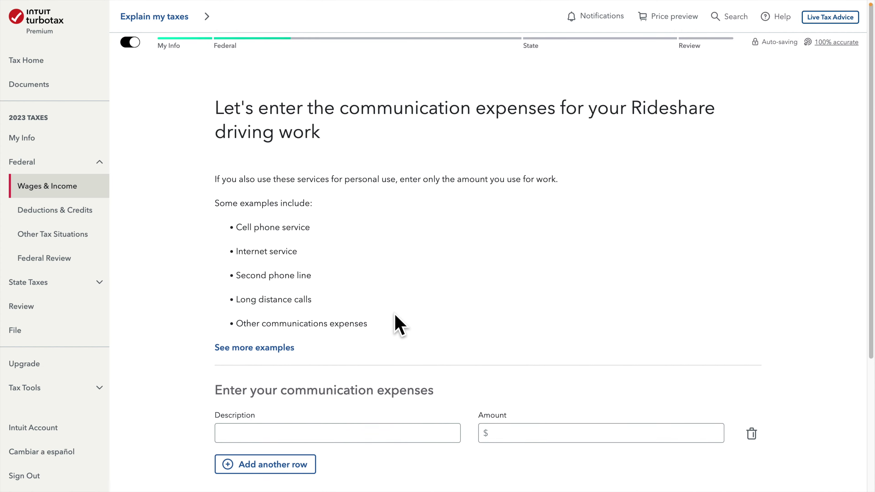
scroll(397, 322, "down", 5)
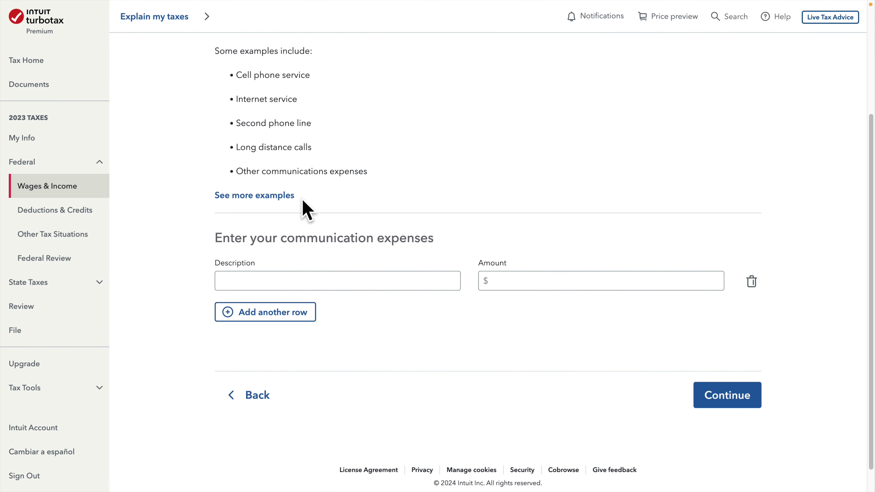
scroll(304, 272, "up", 2)
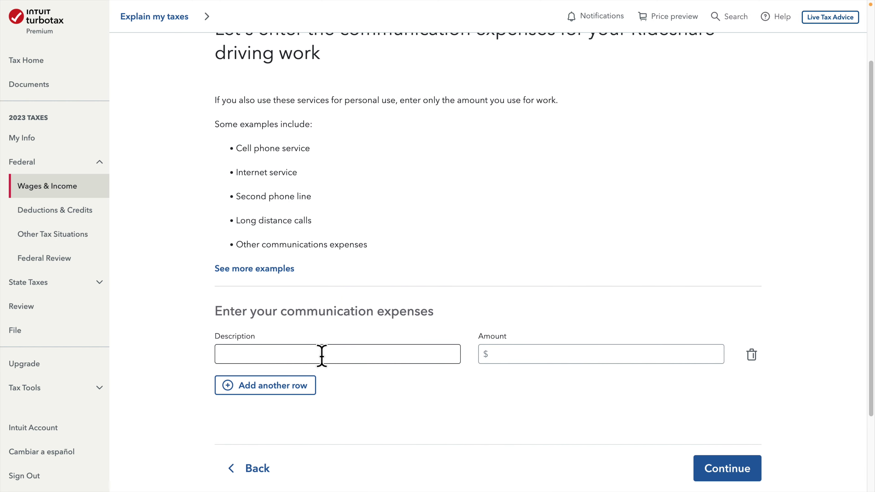
left_click(307, 357)
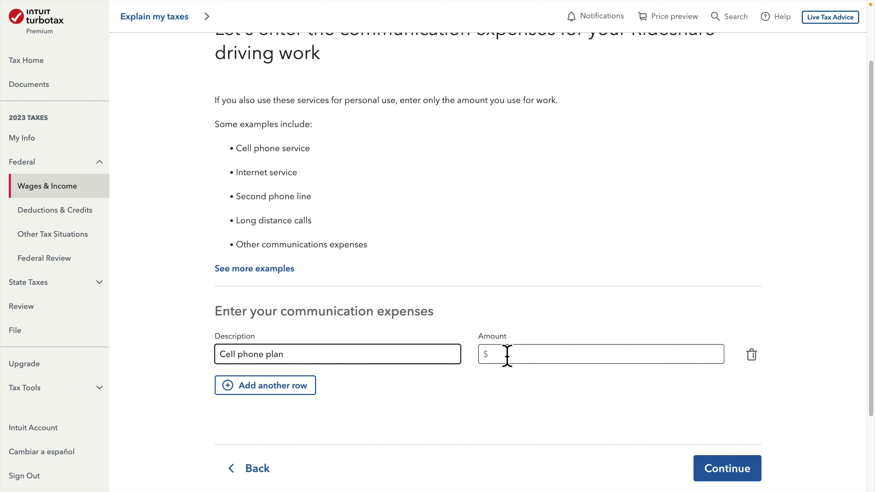
left_click(538, 357)
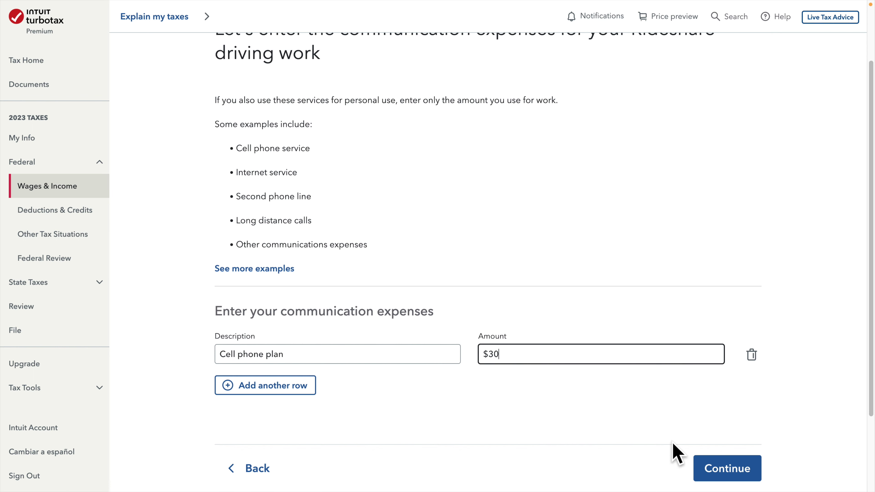
left_click(742, 477)
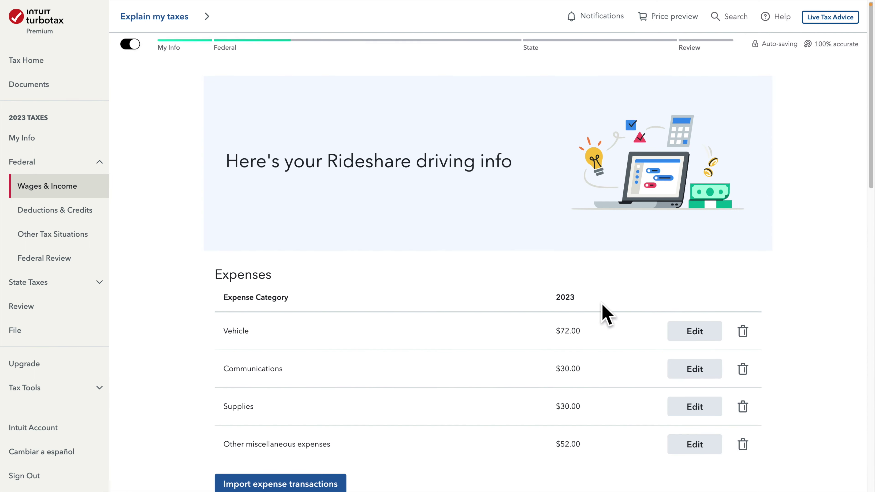
- Review the Rideshare driving expenses, income and business summary, and continue to the other business situations
scroll(593, 303, "down", 2)
scroll(511, 357, "down", 10)
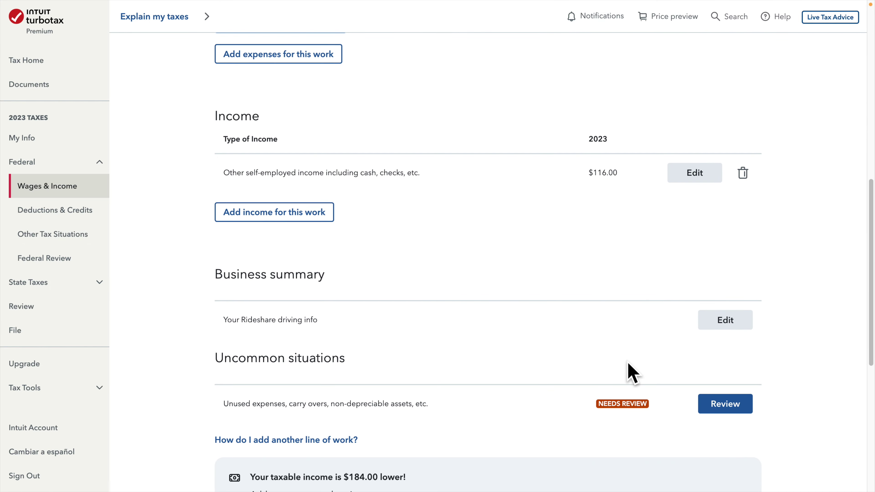
scroll(625, 360, "down", 1)
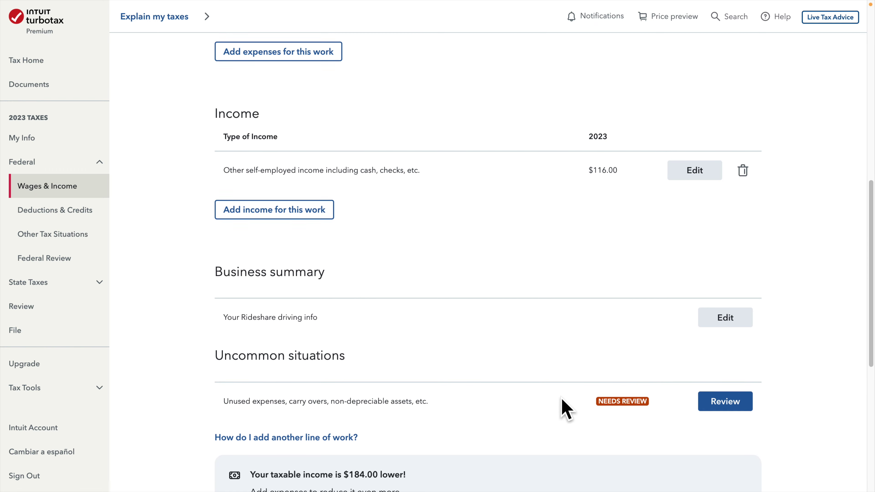
scroll(561, 408, "down", 1)
scroll(477, 392, "down", 2)
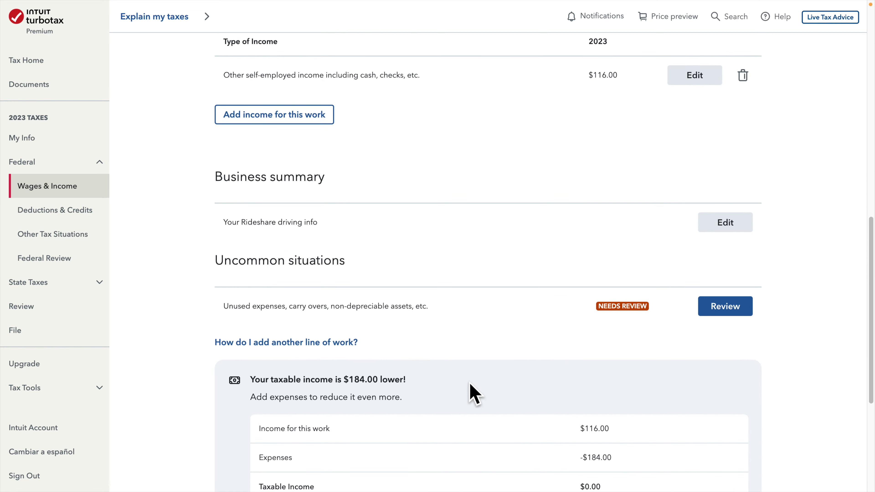
scroll(388, 336, "down", 6)
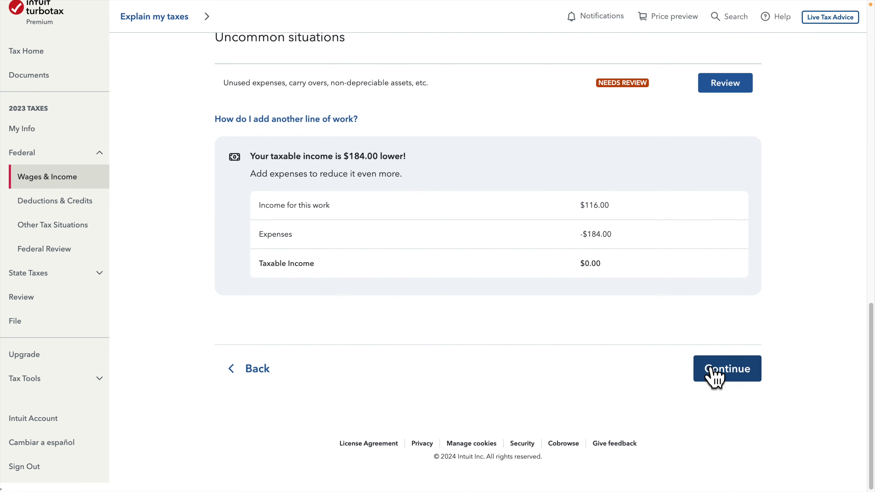
left_click(732, 377)
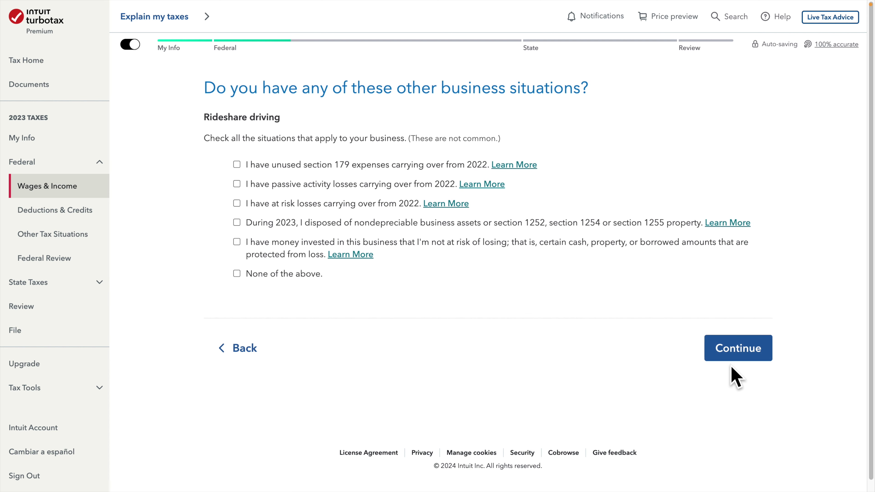
- Declare that none of the other business situations apply to Rideshare driving and continue past the taxable income summary
left_click(253, 273)
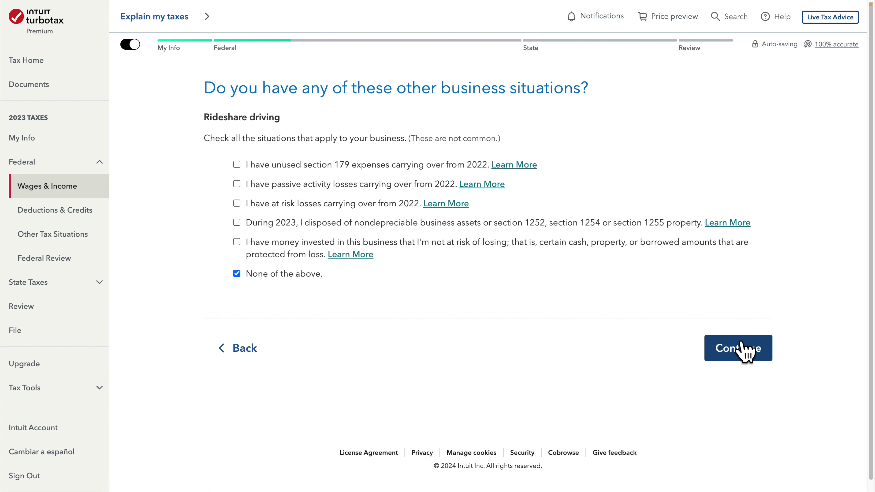
left_click(733, 346)
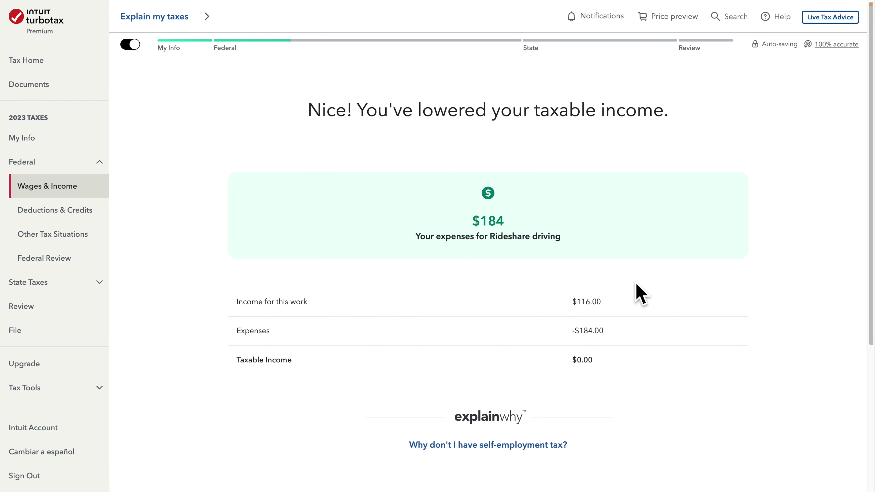
scroll(637, 295, "down", 2)
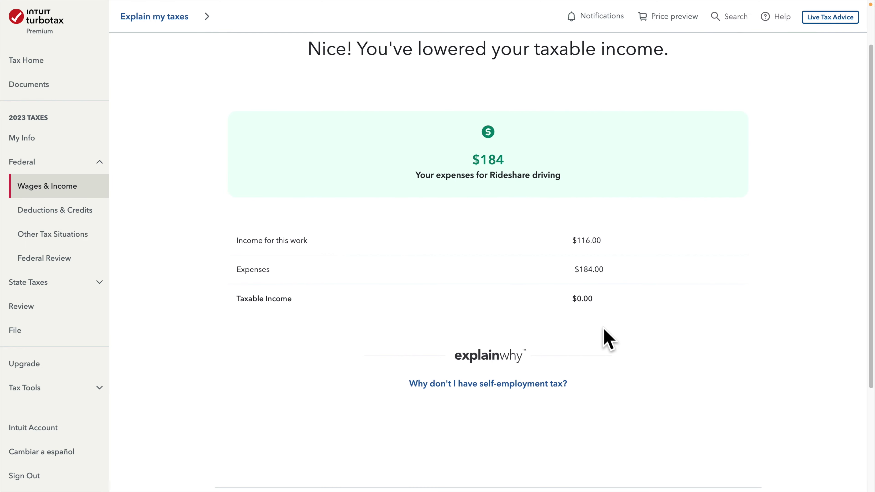
scroll(603, 330, "down", 1)
scroll(610, 336, "down", 3)
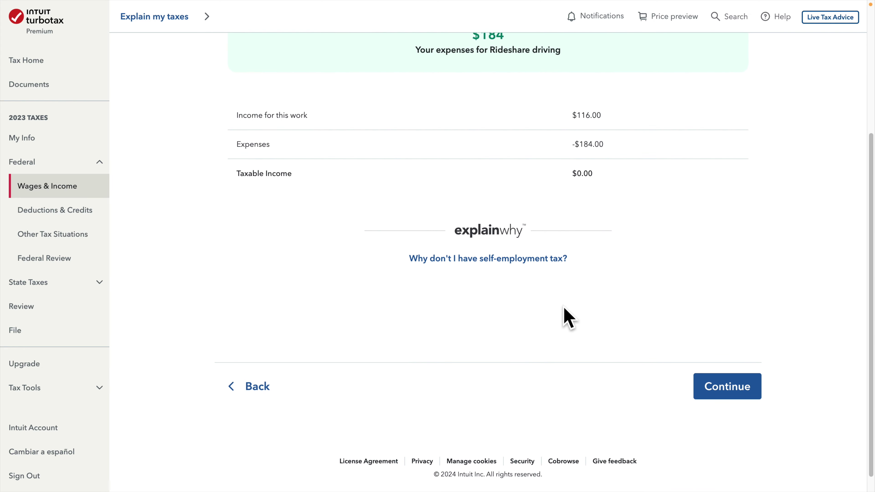
left_click(738, 384)
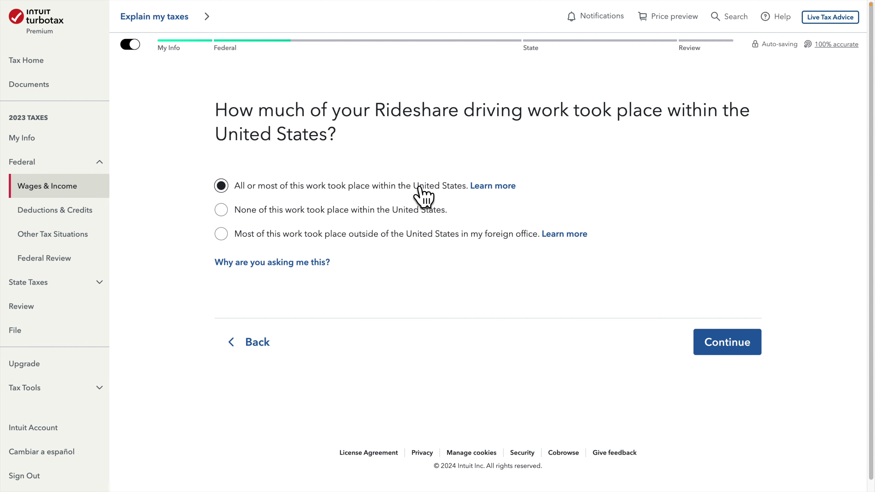
- Confirm that all or most of the work was within the United States, none for a former employer, with no deductions claimed elsewhere
left_click(719, 342)
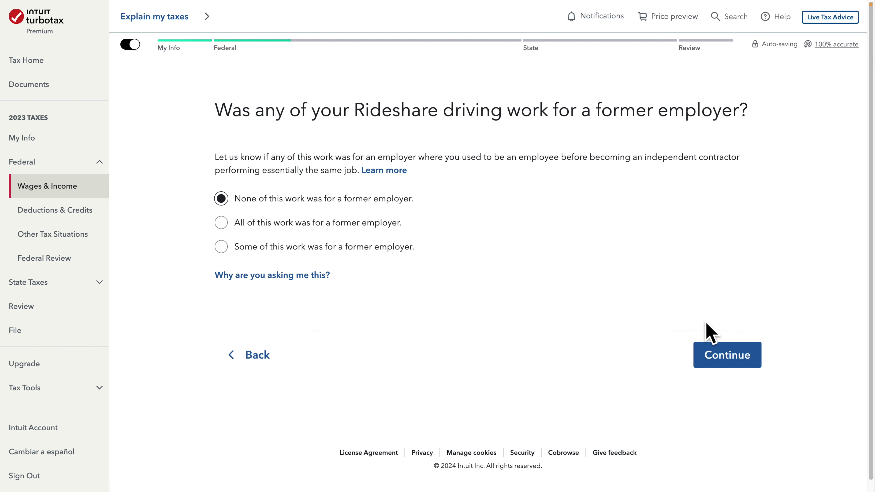
left_click(719, 354)
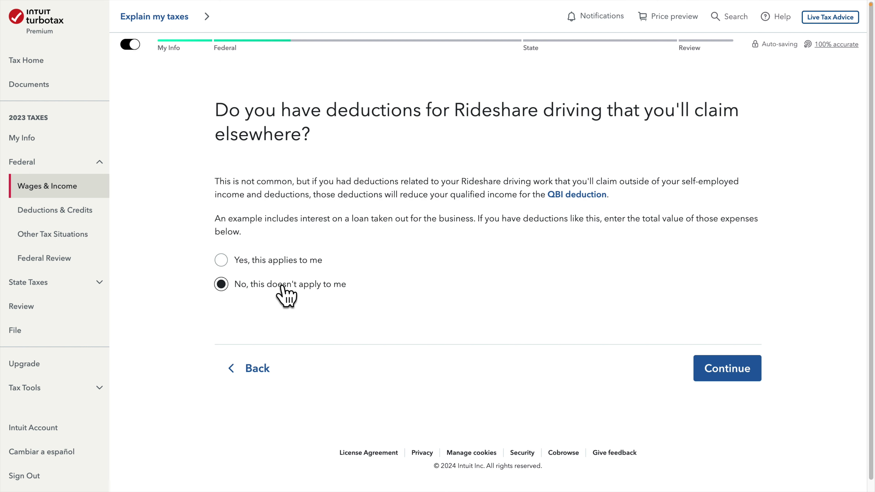
left_click(734, 368)
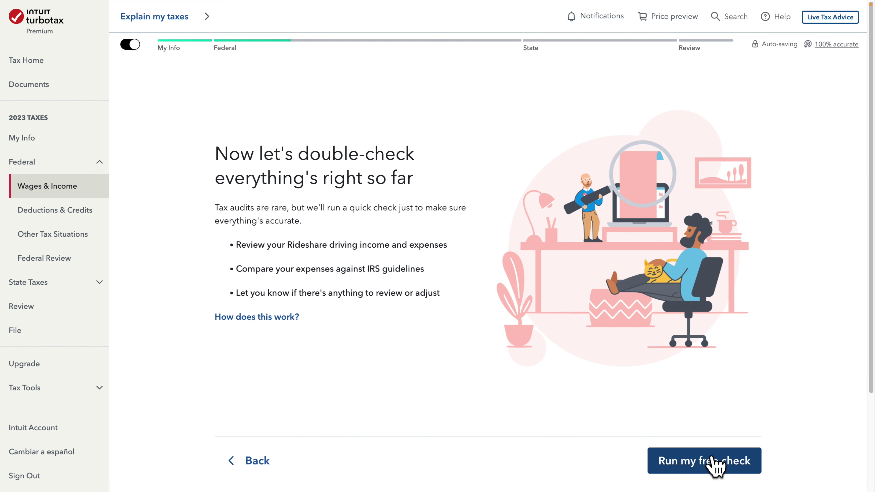
- Run the free audit check on the Rideshare driving work, review the assessment and continue to the income and expenses overview
left_click(716, 466)
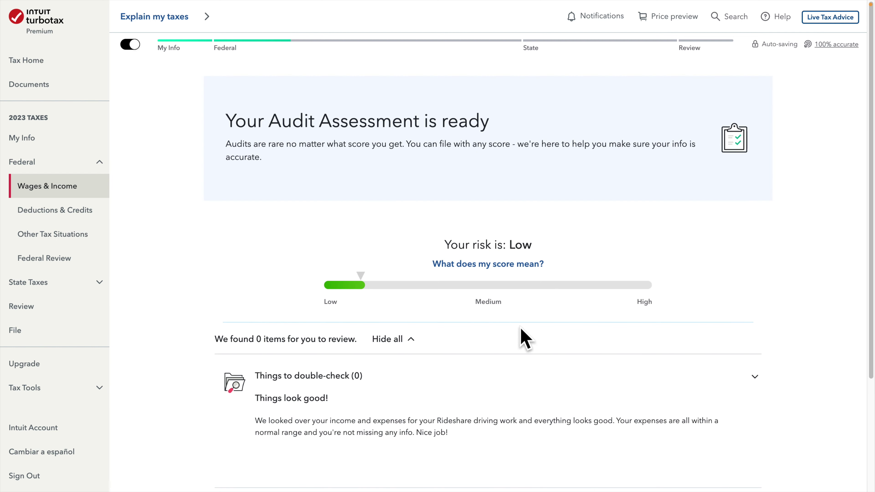
scroll(707, 339, "down", 1)
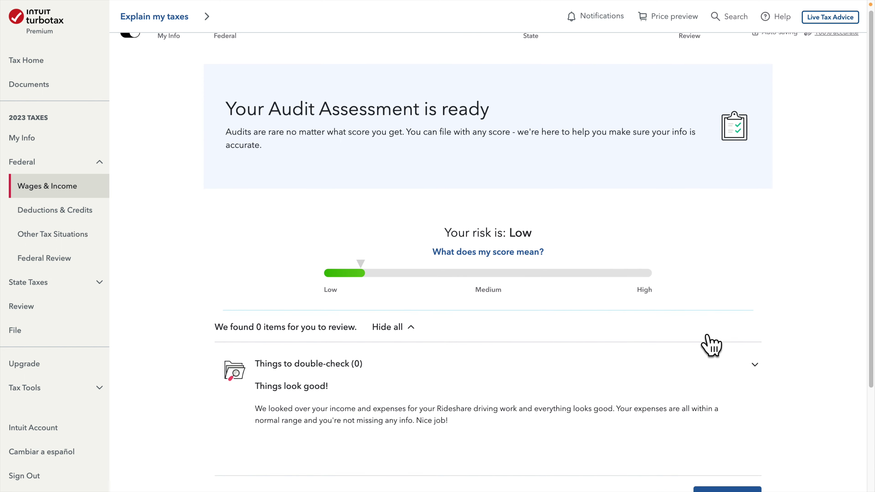
scroll(710, 345, "down", 3)
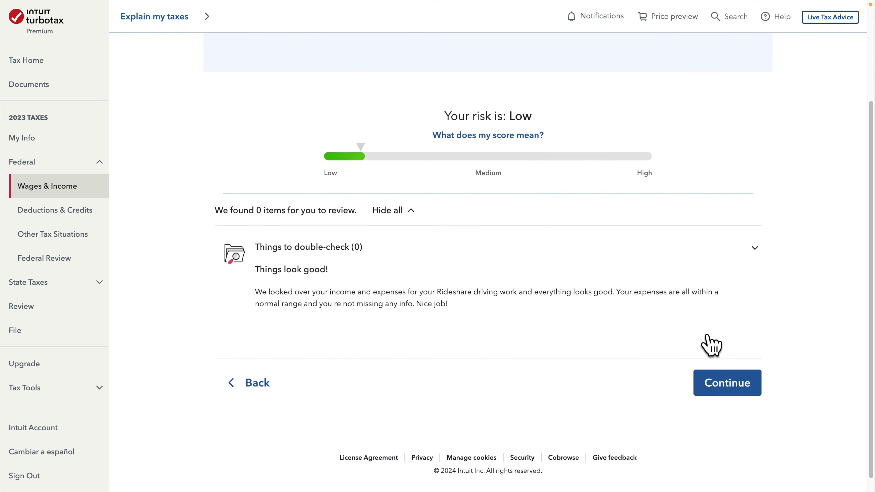
left_click(731, 385)
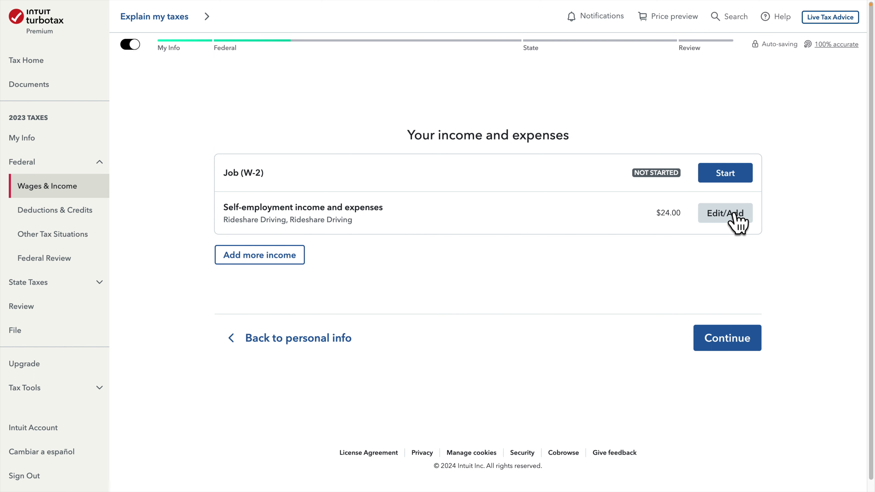
- Open the 2023 self-employed work summary and compare the income, expenses and net income of both Rideshare driving entries
left_click(718, 213)
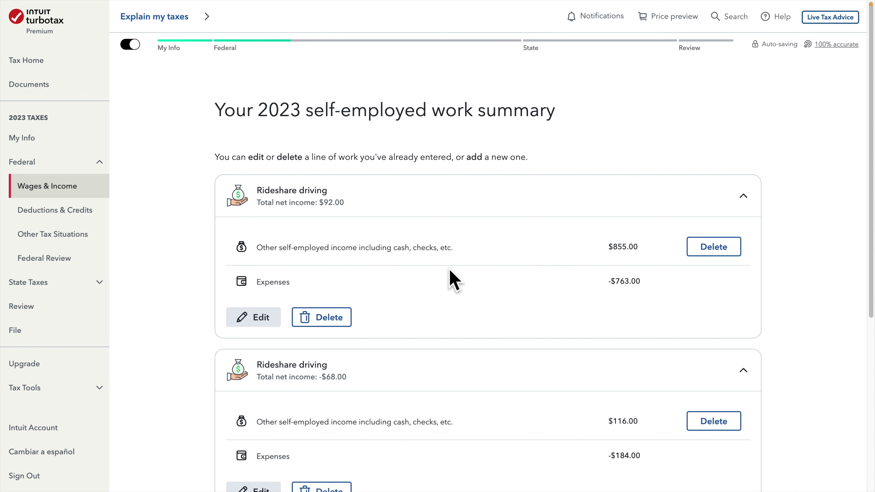
scroll(454, 279, "down", 1)
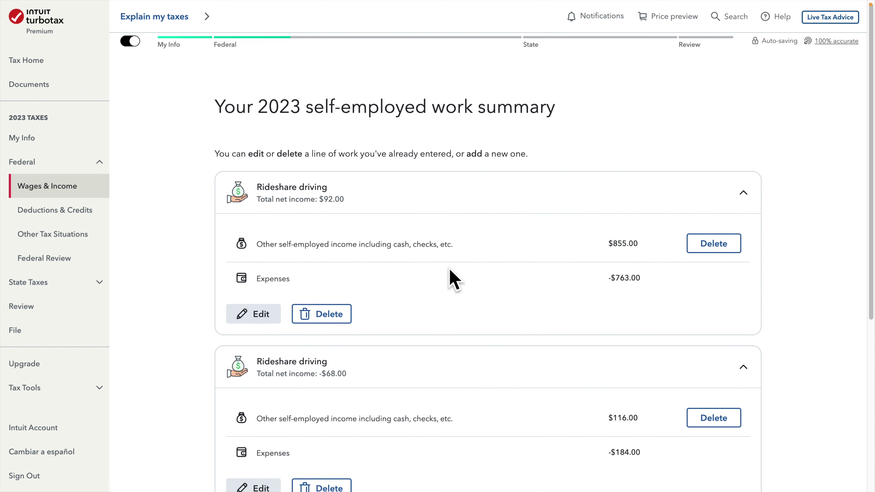
scroll(454, 279, "down", 3)
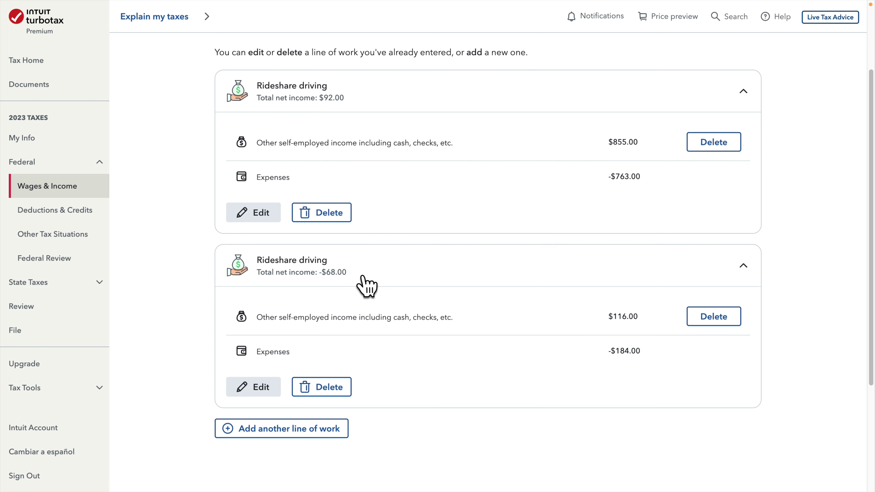
scroll(316, 275, "down", 1)
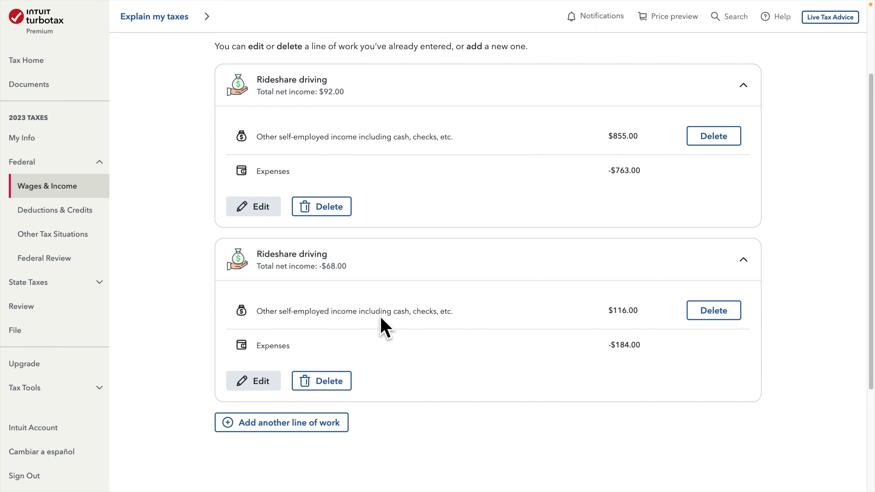
scroll(385, 327, "down", 1)
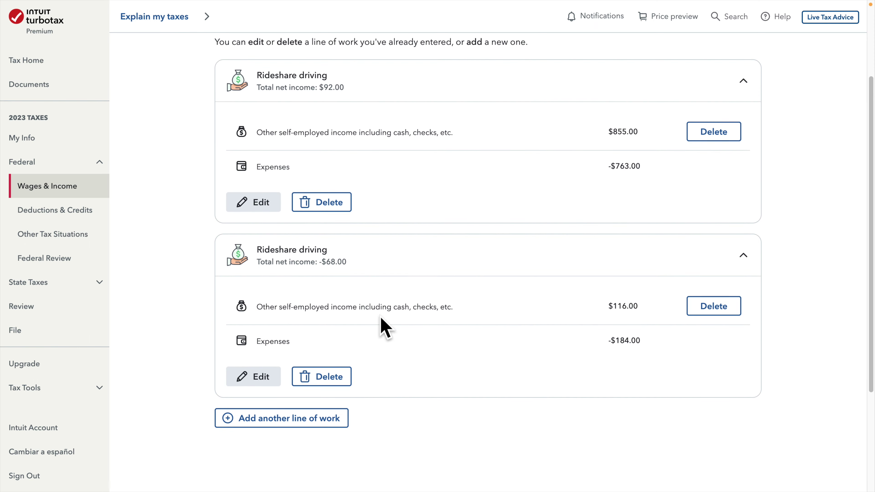
scroll(384, 327, "down", 3)
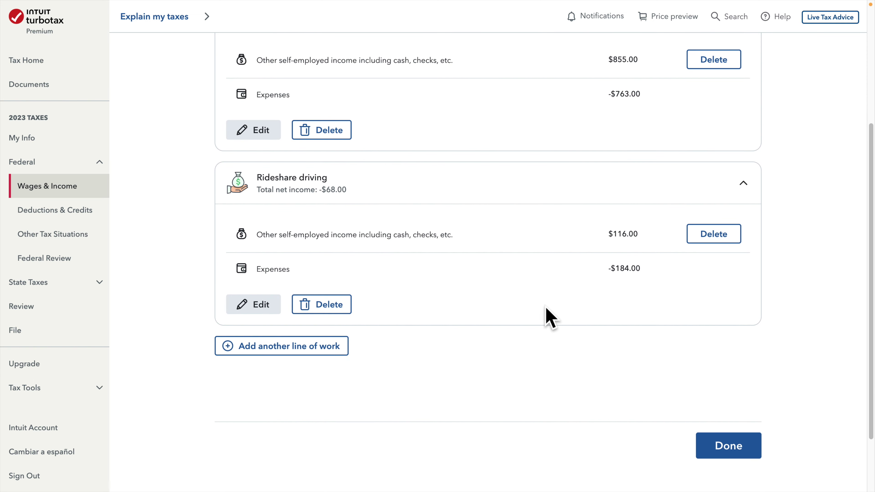
scroll(593, 318, "down", 1)
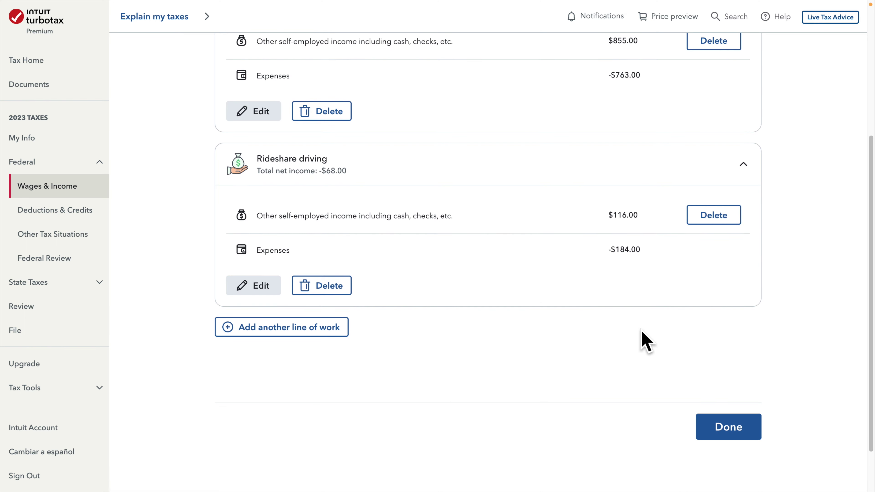
scroll(641, 329, "up", 3)
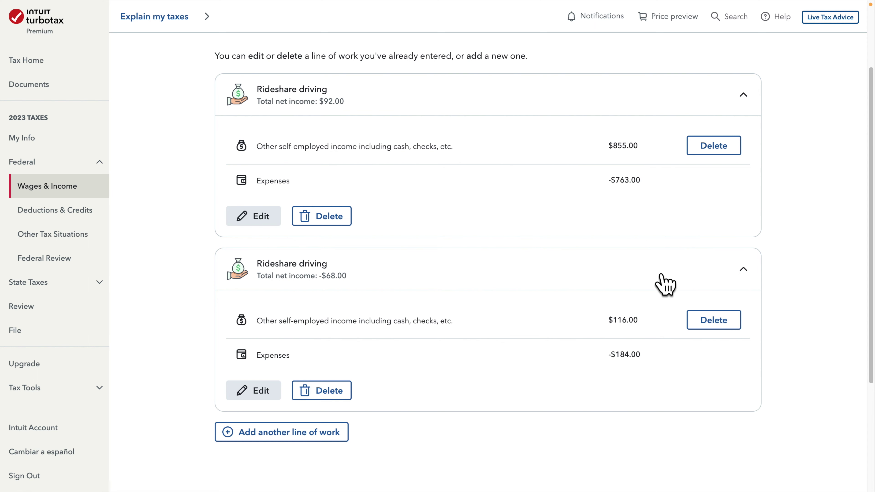
scroll(664, 283, "up", 1)
scroll(665, 284, "up", 1)
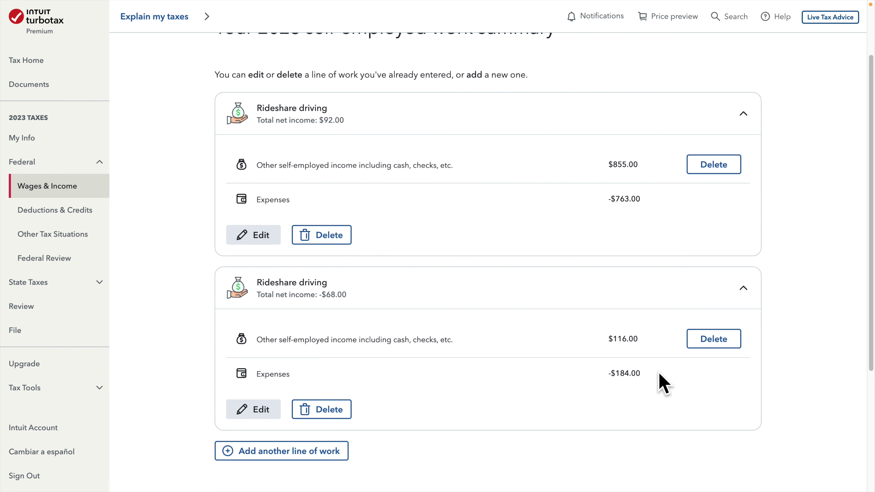
scroll(662, 383, "down", 1)
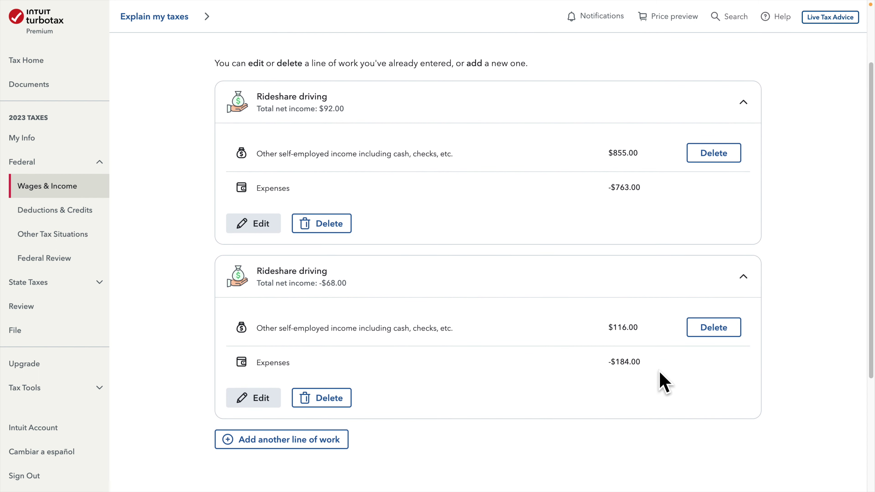
scroll(714, 413, "down", 2)
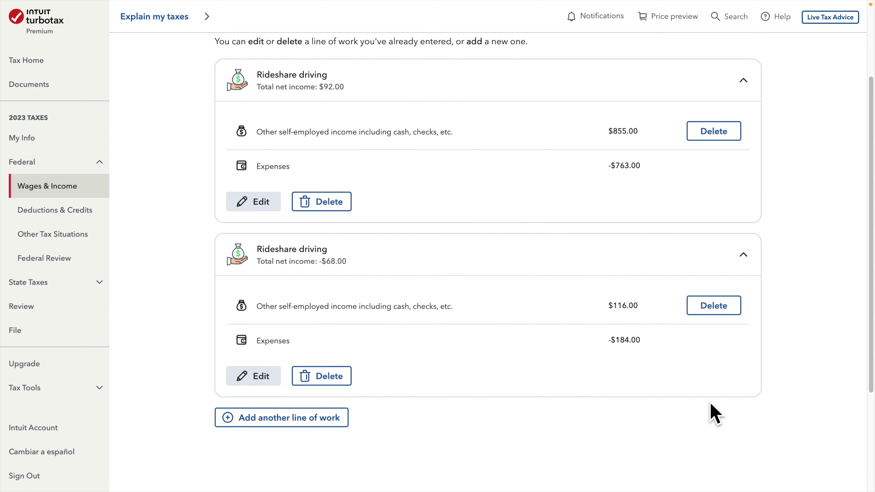